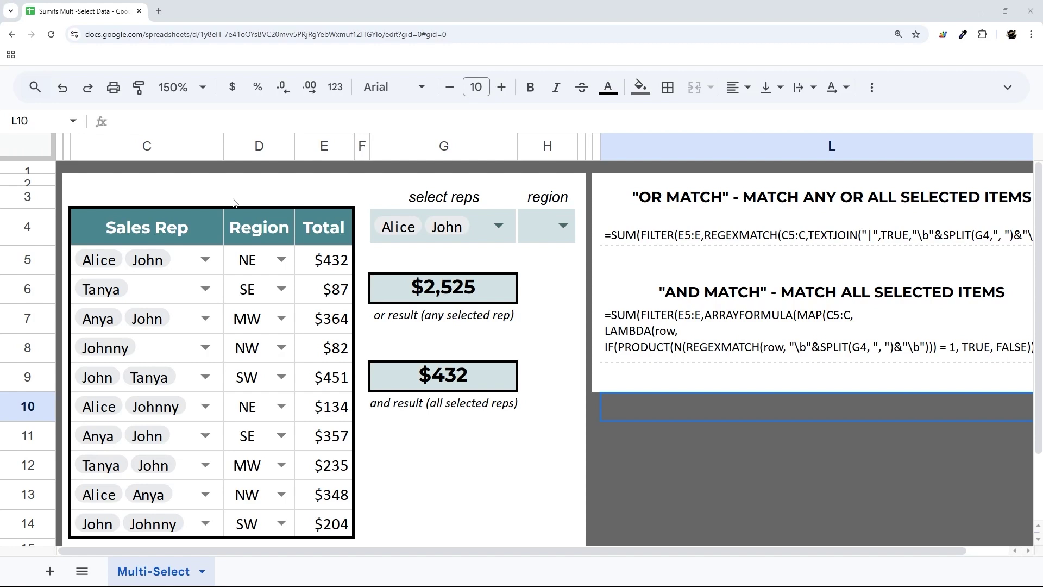
- Review the OR-match and AND-match totals in G6 and G9 and their result captions
{"action": "left_click", "coordinate": [463, 290]}
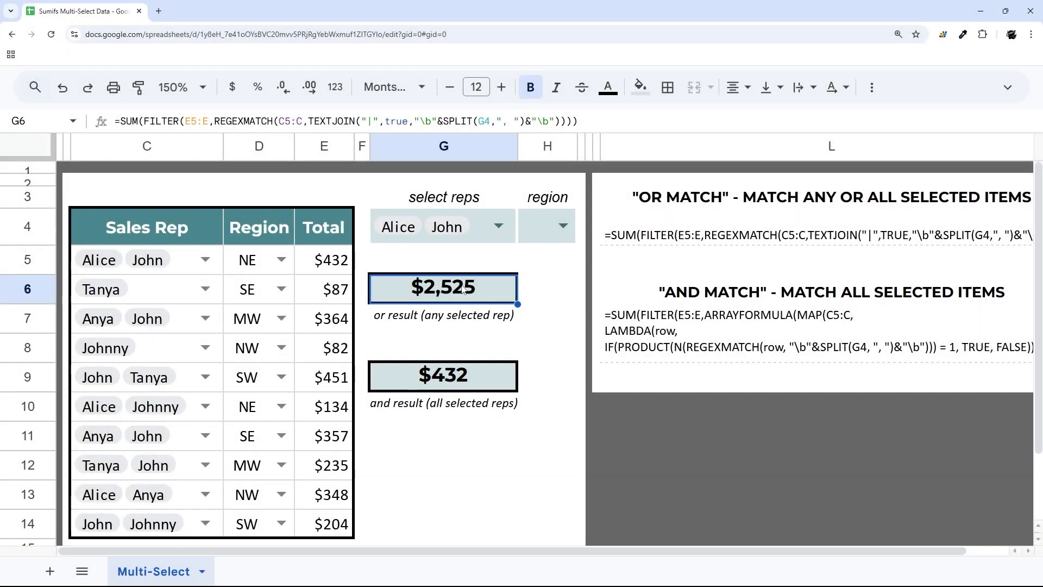
{"action": "left_click", "coordinate": [450, 323]}
{"action": "left_click", "coordinate": [446, 380]}
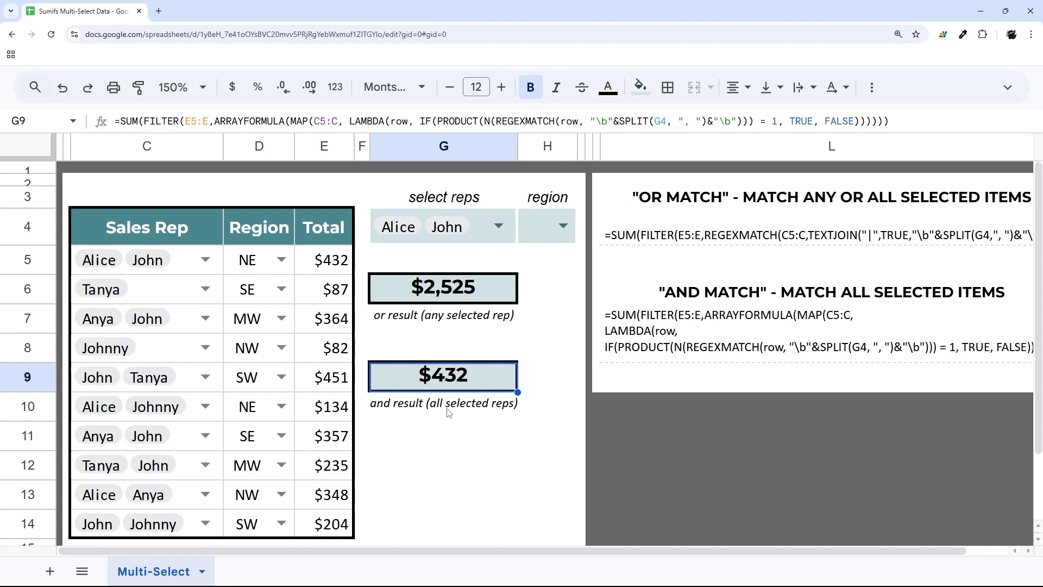
{"action": "key", "text": "Down"}
{"action": "left_click", "coordinate": [451, 325]}
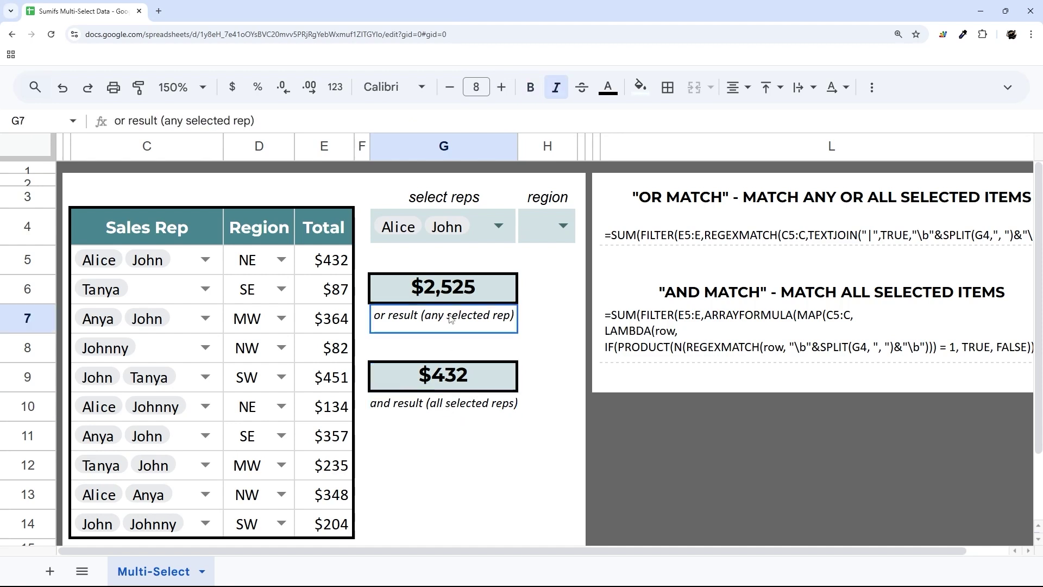
- Open and close the G4 rep list, then recheck the AND caption and OR formula
{"action": "left_click", "coordinate": [499, 227]}
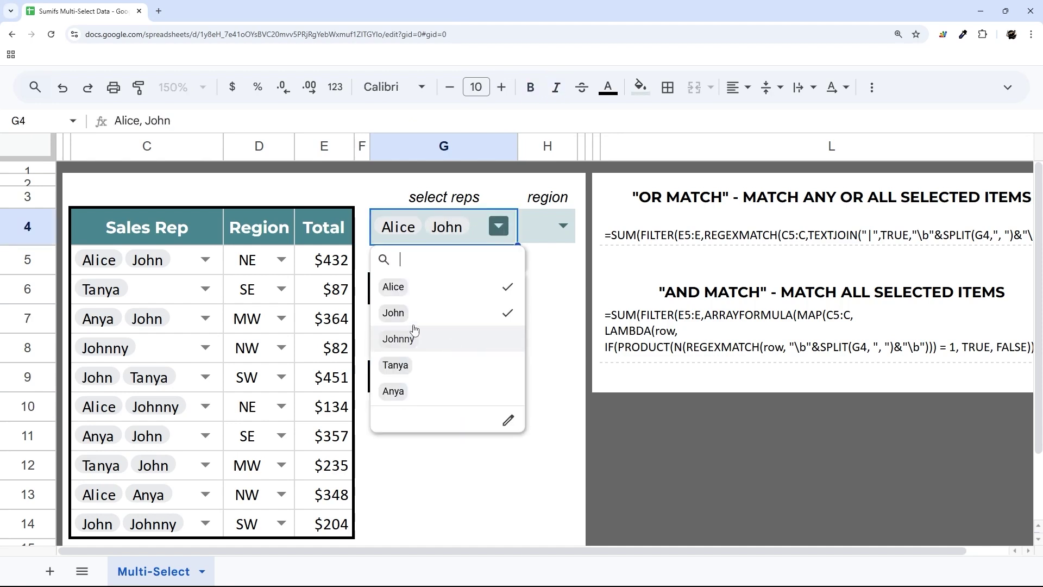
{"action": "left_click", "coordinate": [571, 302]}
{"action": "left_click", "coordinate": [454, 406]}
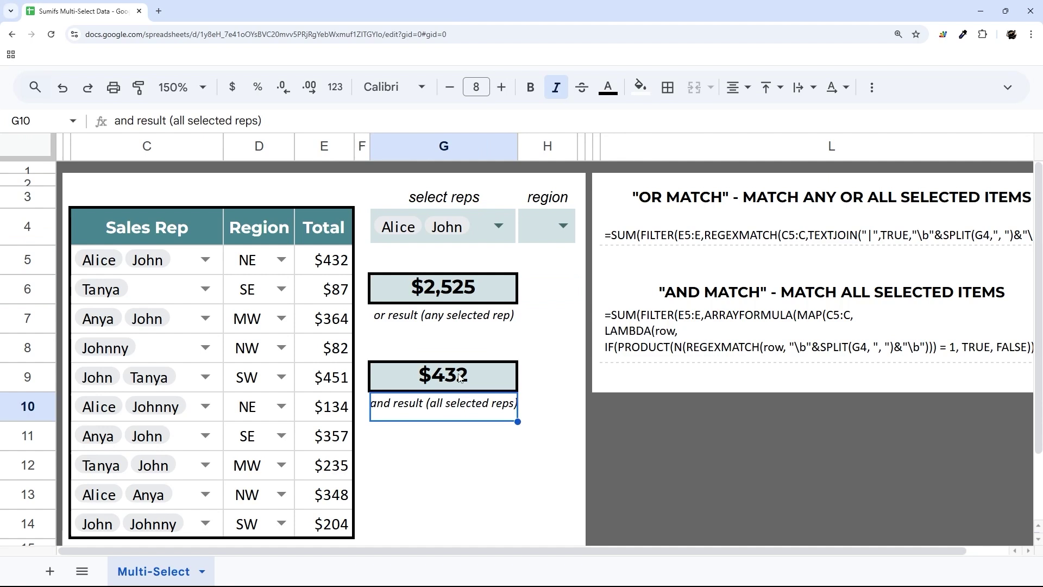
{"action": "left_click", "coordinate": [473, 288]}
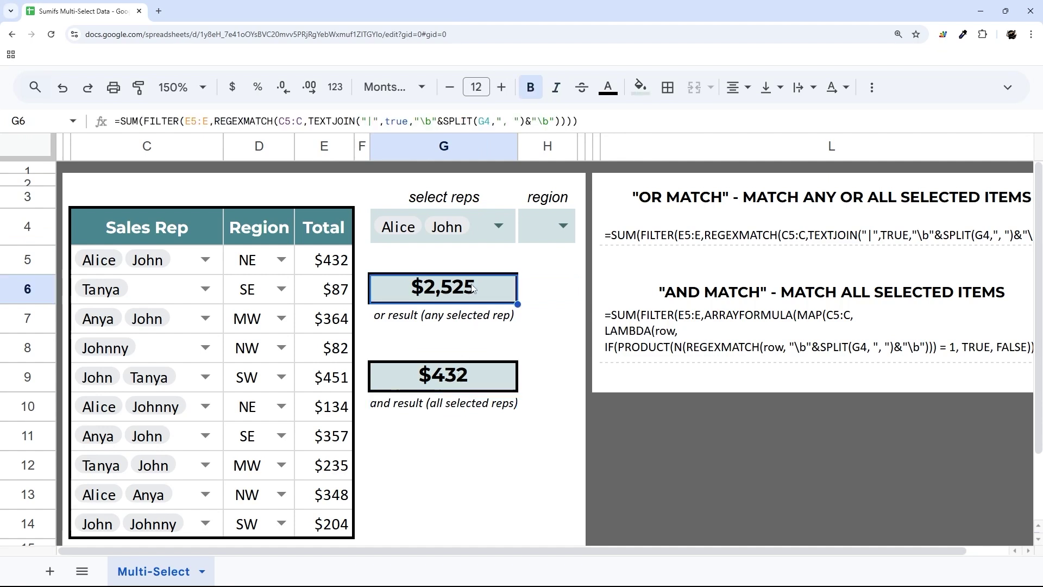
- Compare the written-out OR MATCH and AND MATCH formula texts without changing them
{"action": "left_click", "coordinate": [679, 236]}
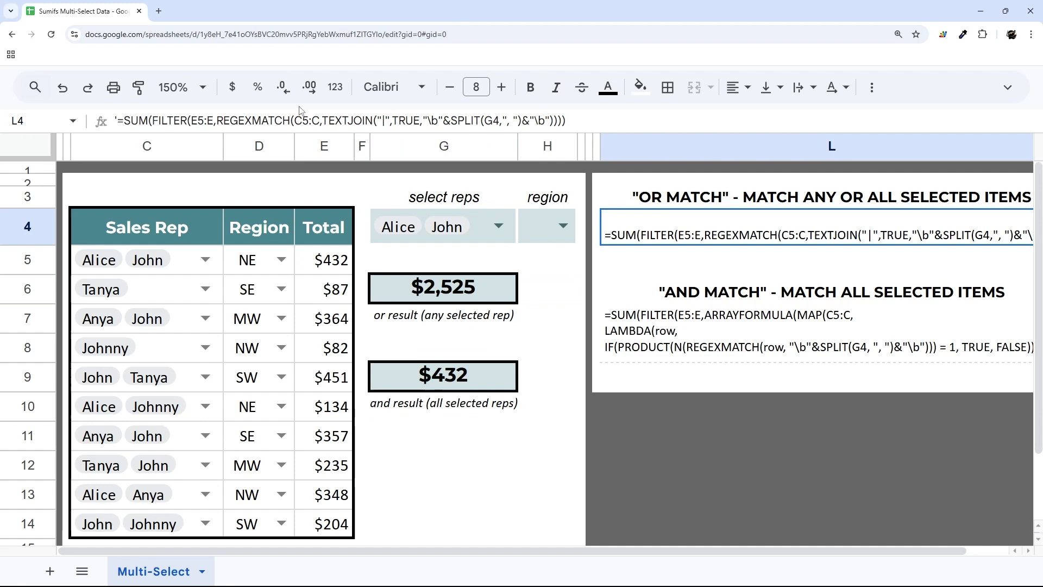
{"action": "left_click", "coordinate": [710, 308]}
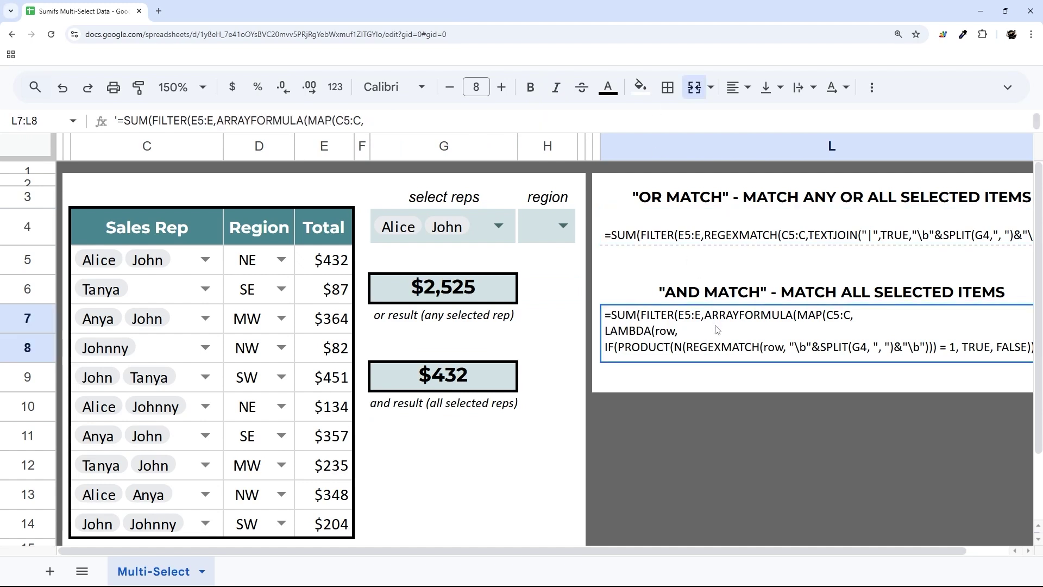
{"action": "left_click", "coordinate": [701, 239]}
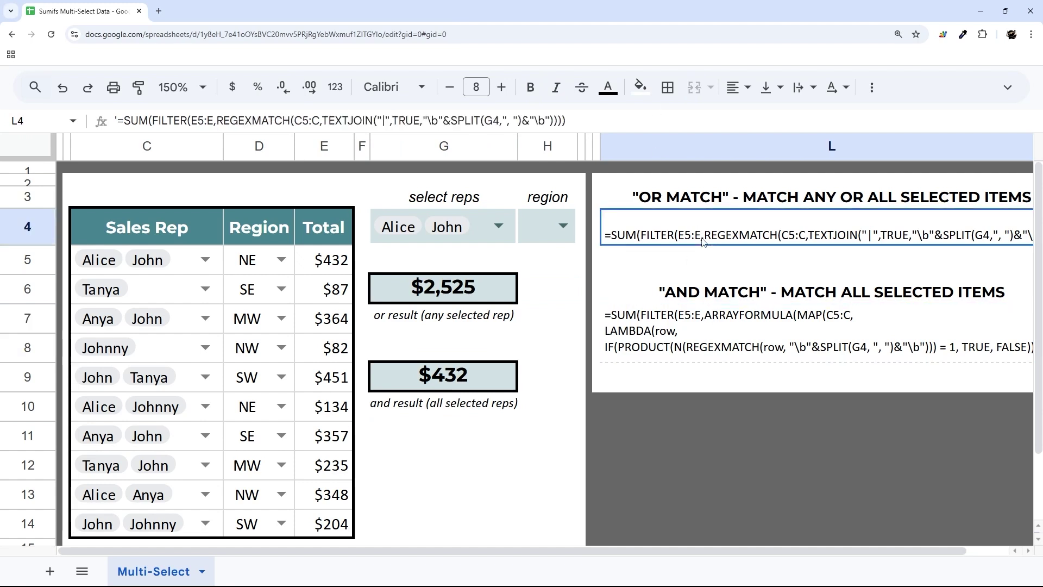
{"action": "double_click", "coordinate": [660, 239]}
{"action": "left_click_drag", "start_coordinate": [577, 220], "coordinate": [564, 223]}
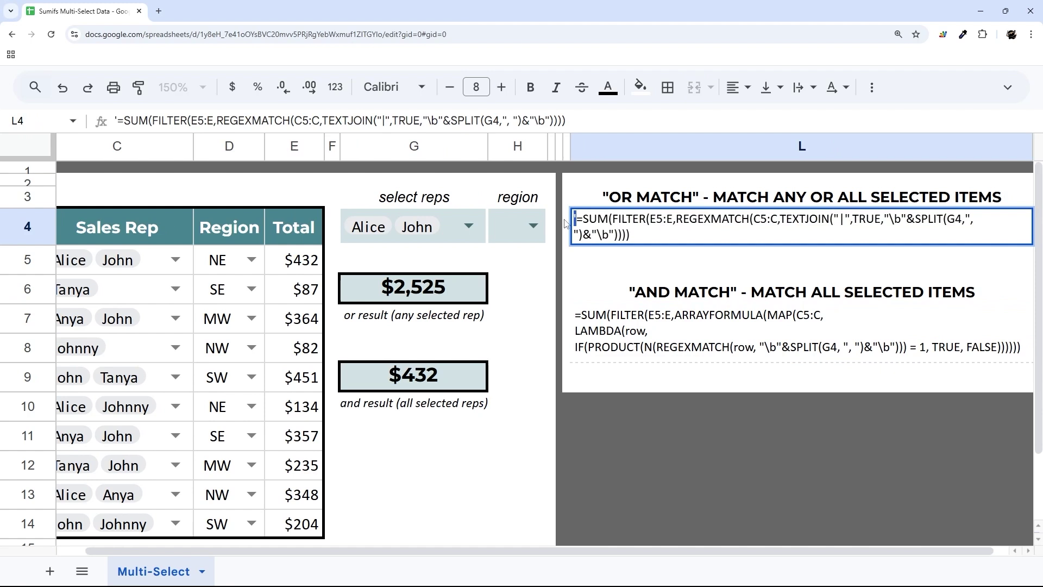
{"action": "key", "text": "Escape"}
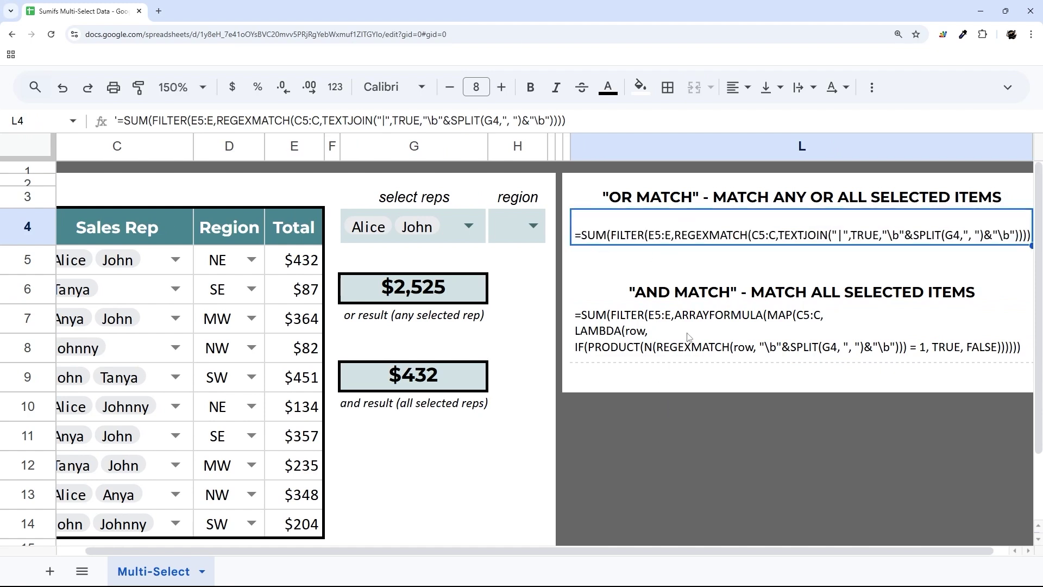
- Expand the formula bar and inspect G6's E5:E range, the SPLIT of G4, and the \b marker
{"action": "scroll", "coordinate": [456, 503], "scroll_direction": "left", "scroll_amount": 1}
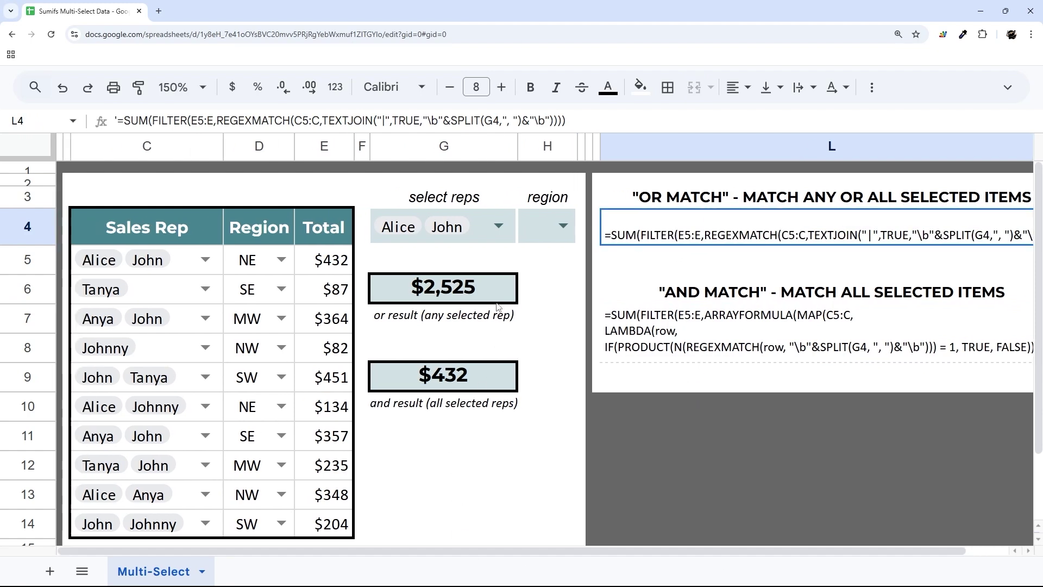
{"action": "left_click", "coordinate": [478, 305]}
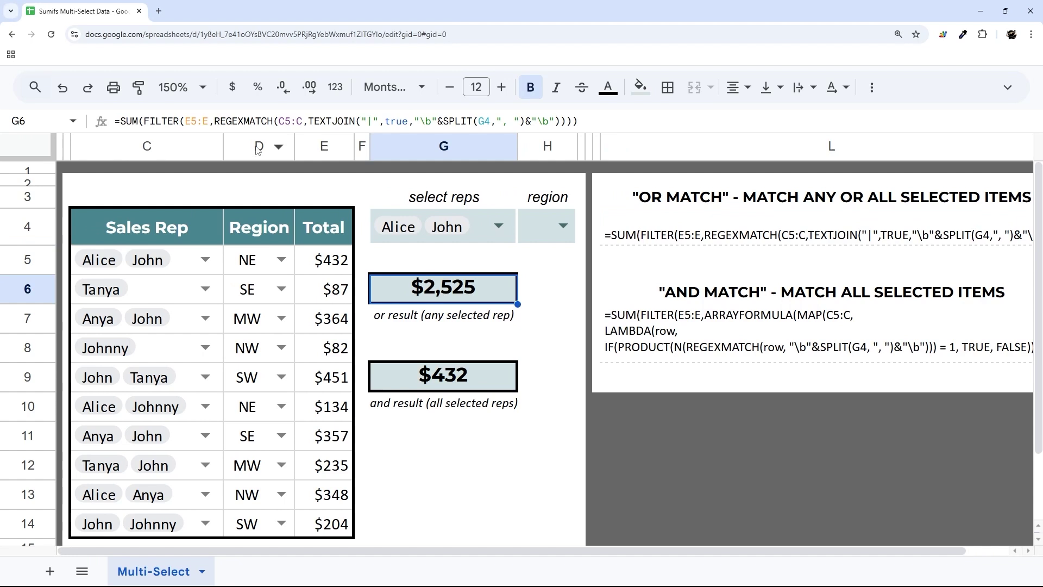
{"action": "key", "text": "ctrl+shift+u"}
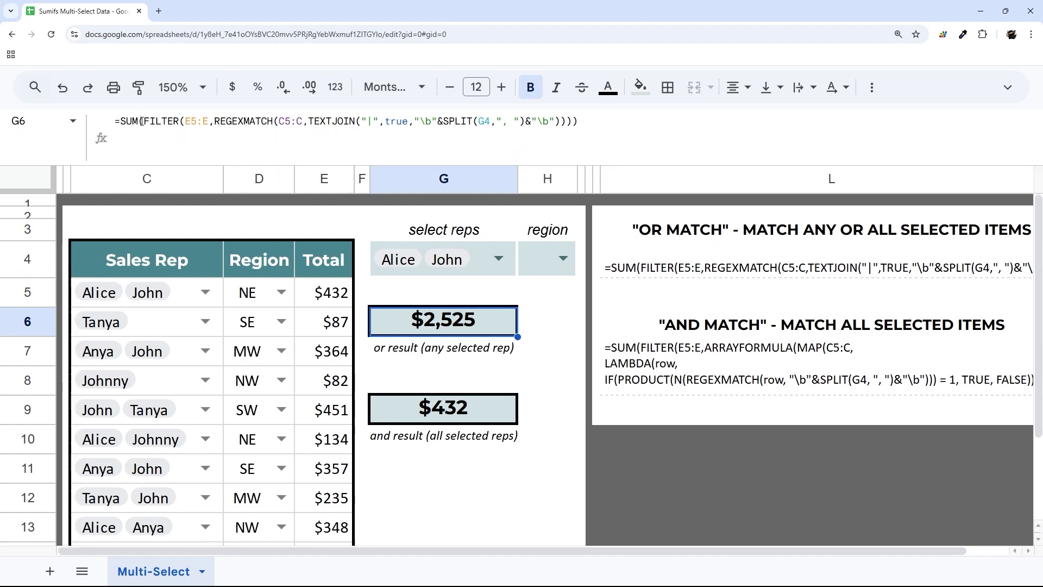
{"action": "double_click", "coordinate": [159, 121]}
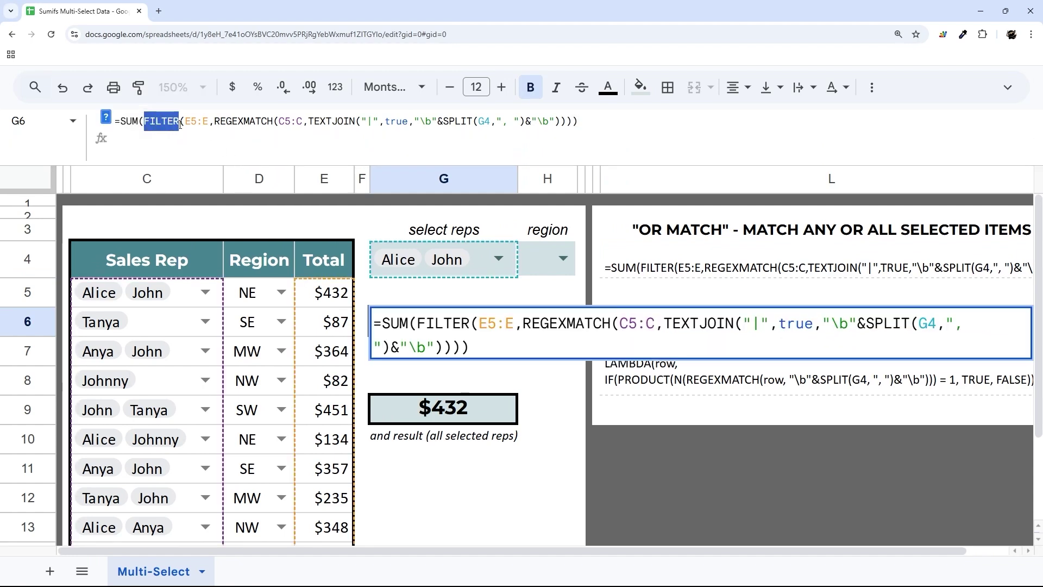
{"action": "left_click_drag", "start_coordinate": [185, 120], "coordinate": [568, 122]}
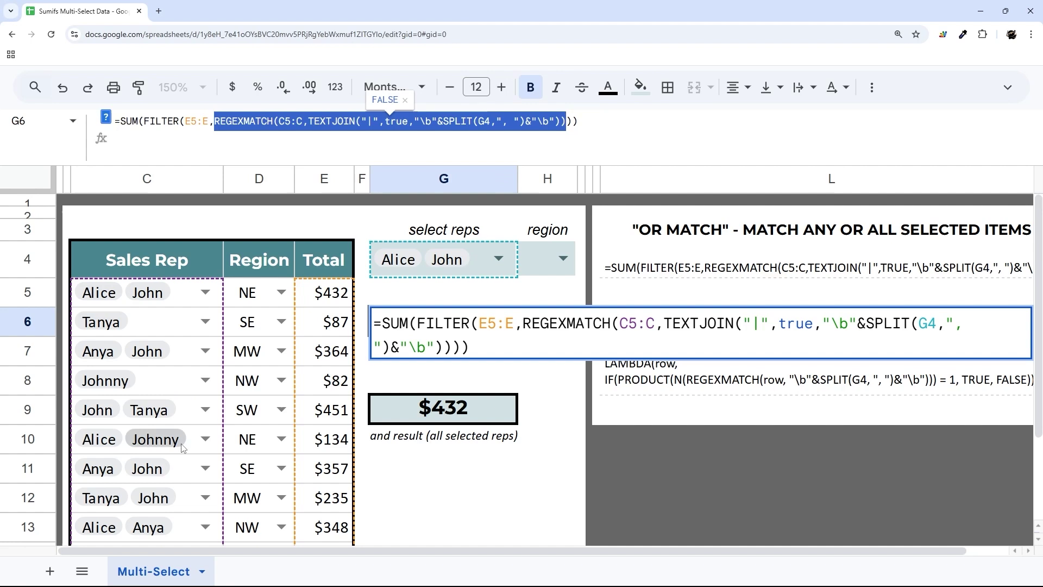
{"action": "left_click", "coordinate": [427, 122]}
{"action": "left_click_drag", "start_coordinate": [446, 122], "coordinate": [501, 122]}
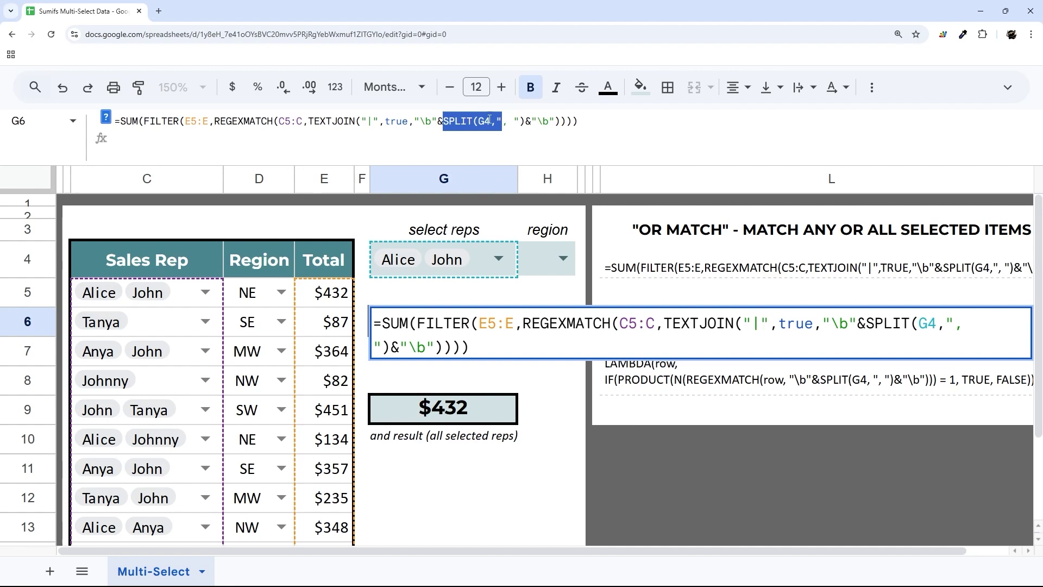
{"action": "left_click_drag", "start_coordinate": [422, 122], "coordinate": [433, 121]}
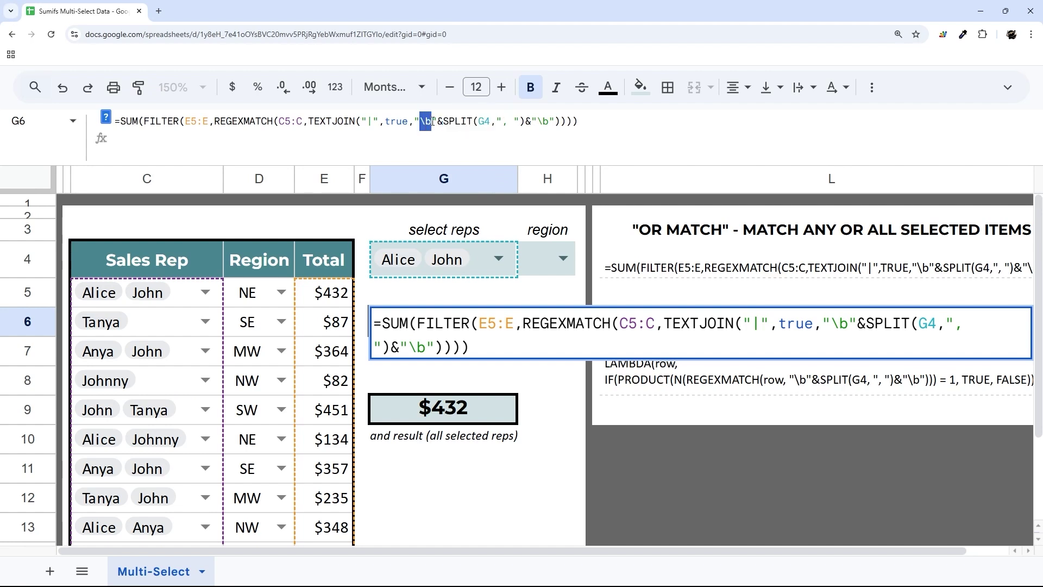
{"action": "key", "text": "Escape"}
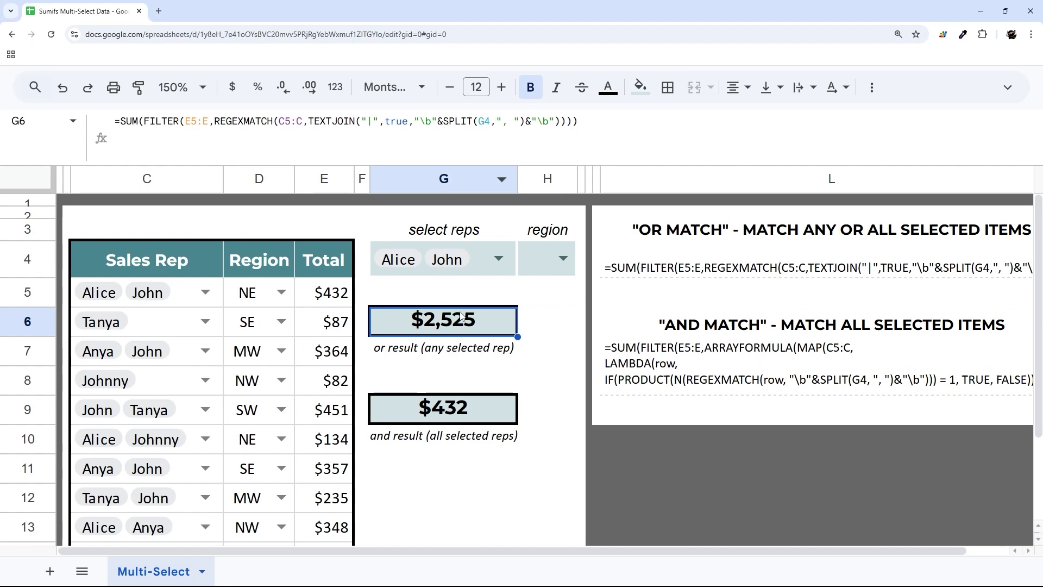
- Re-examine the \b word-boundary marker in the OR formula, leaving it unchanged
{"action": "scroll", "coordinate": [429, 307], "scroll_direction": "down", "scroll_amount": 3}
{"action": "scroll", "coordinate": [422, 294], "scroll_direction": "up", "scroll_amount": 3}
{"action": "left_click_drag", "start_coordinate": [414, 120], "coordinate": [439, 120]}
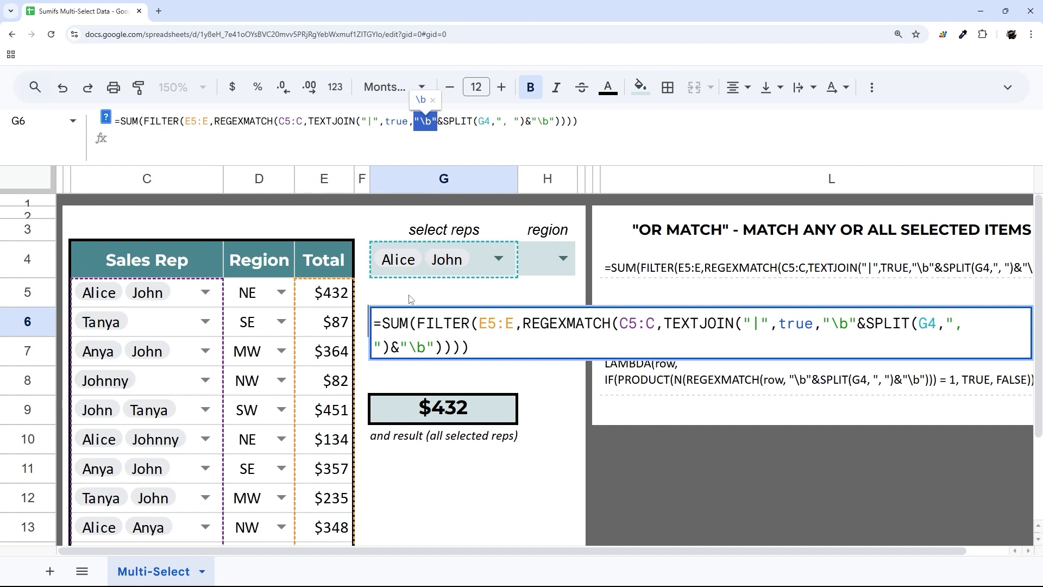
{"action": "key", "text": "Escape"}
- Check the G4 rep list and highlight the REGEXMATCH condition in the OR-match formula
{"action": "scroll", "coordinate": [160, 341], "scroll_direction": "down", "scroll_amount": 3}
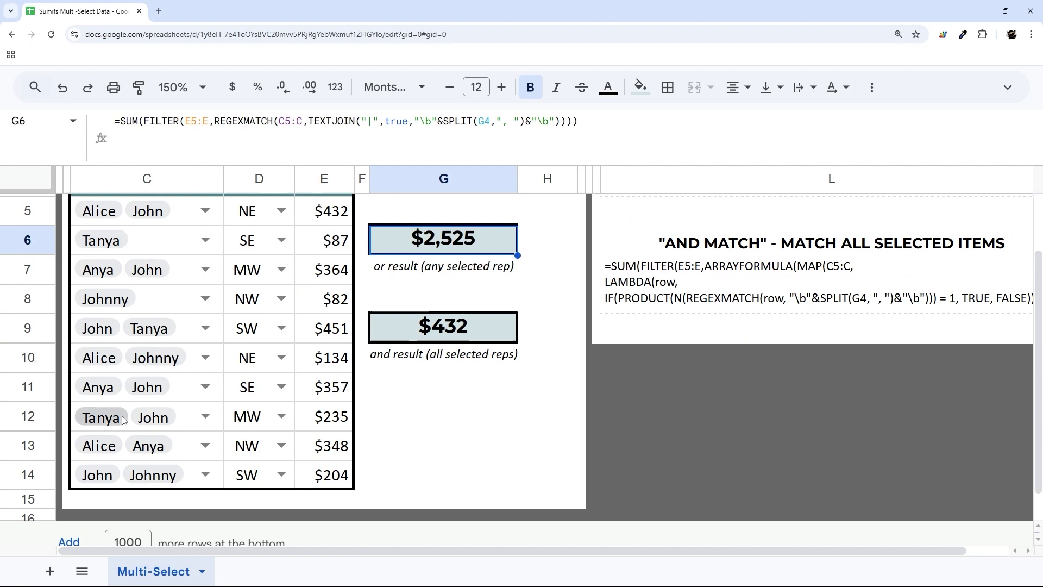
{"action": "scroll", "coordinate": [131, 357], "scroll_direction": "up", "scroll_amount": 3}
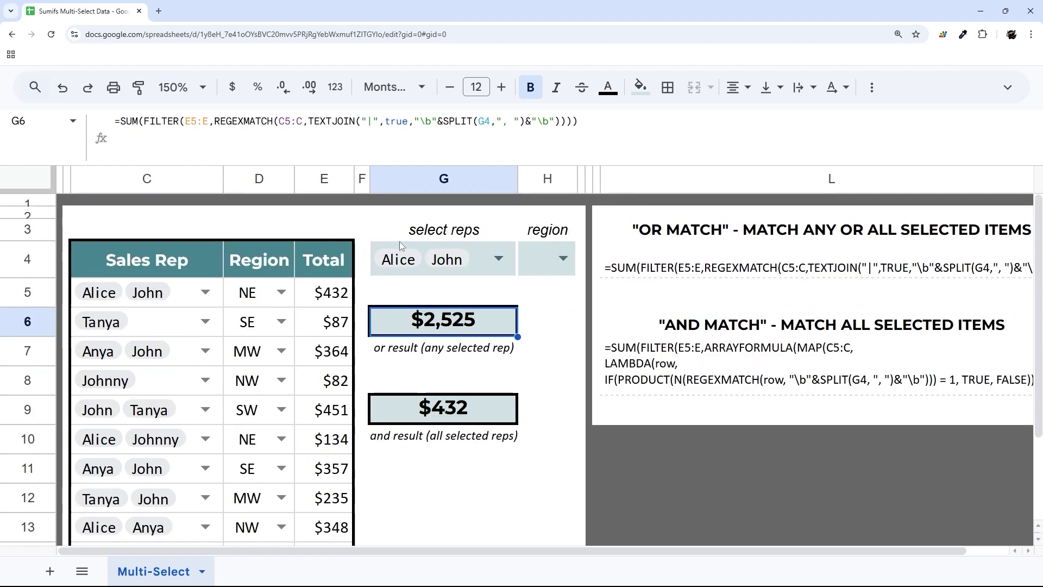
{"action": "left_click", "coordinate": [499, 258]}
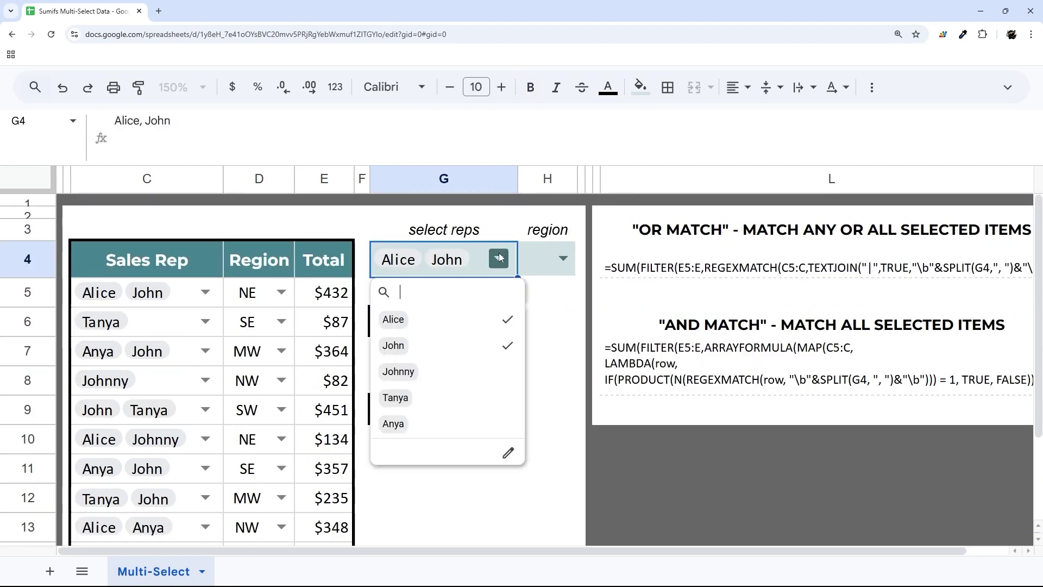
{"action": "left_click", "coordinate": [498, 257]}
{"action": "key", "text": "Down"}
{"action": "key", "text": "Down"}
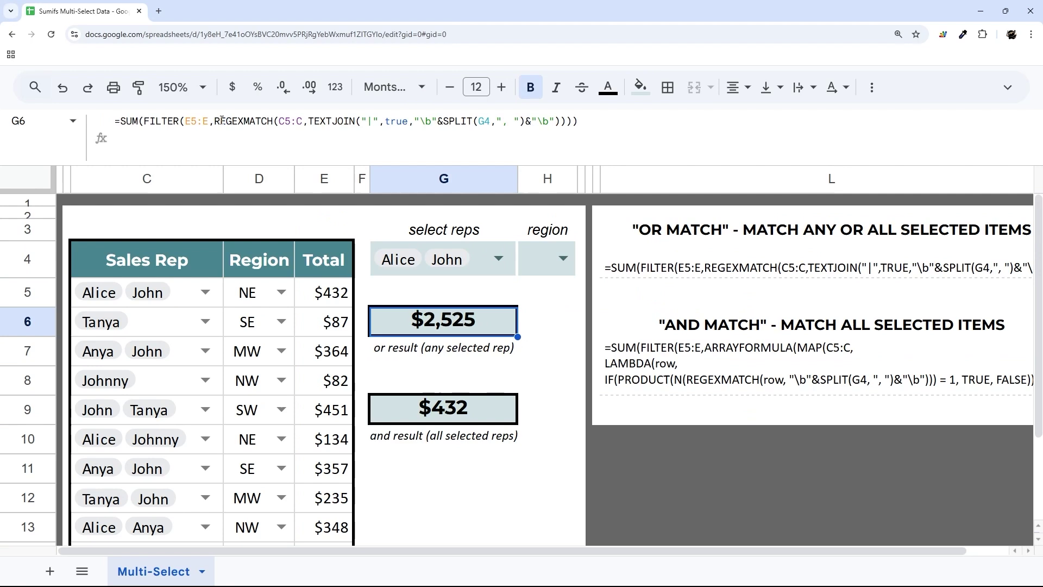
{"action": "left_click_drag", "start_coordinate": [214, 121], "coordinate": [567, 120]}
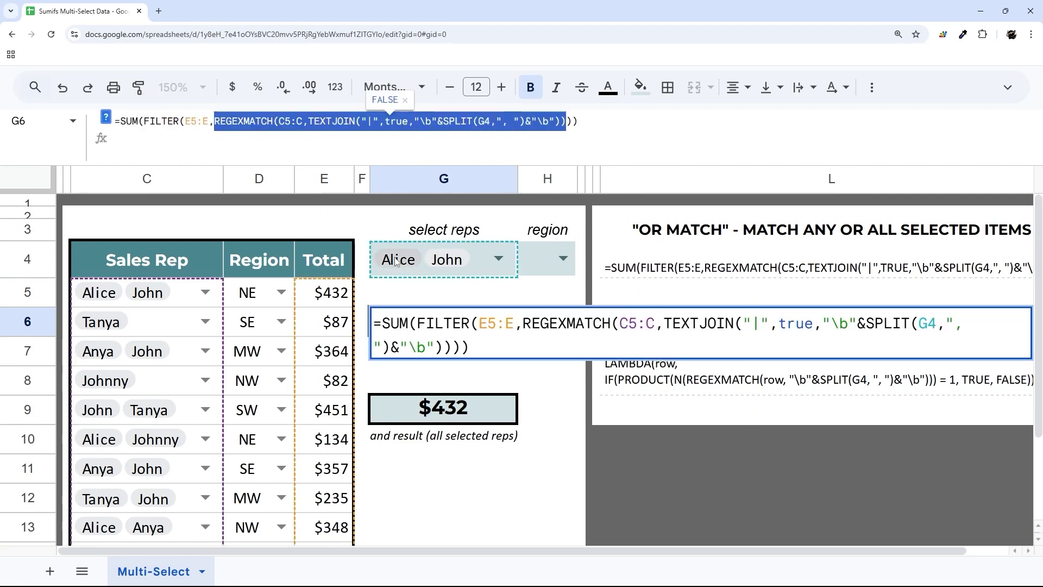
{"action": "key", "text": "Escape"}
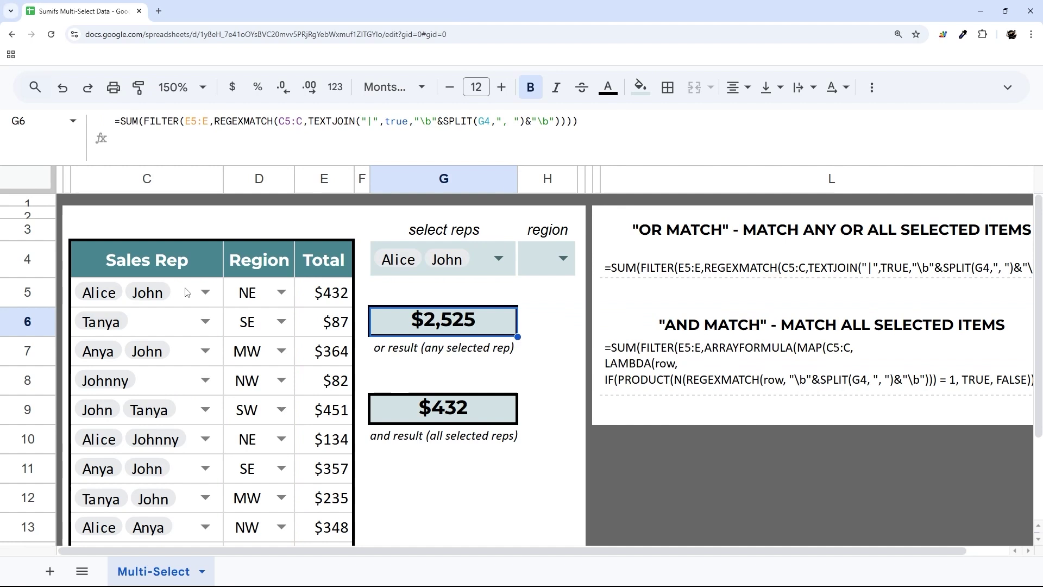
- Uncheck and recheck Alice in C10 so row 10 reads Johnny, Alice and OR returns to $2,525
{"action": "left_click_drag", "start_coordinate": [183, 293], "coordinate": [326, 294]}
{"action": "scroll", "coordinate": [261, 302], "scroll_direction": "down", "scroll_amount": 3}
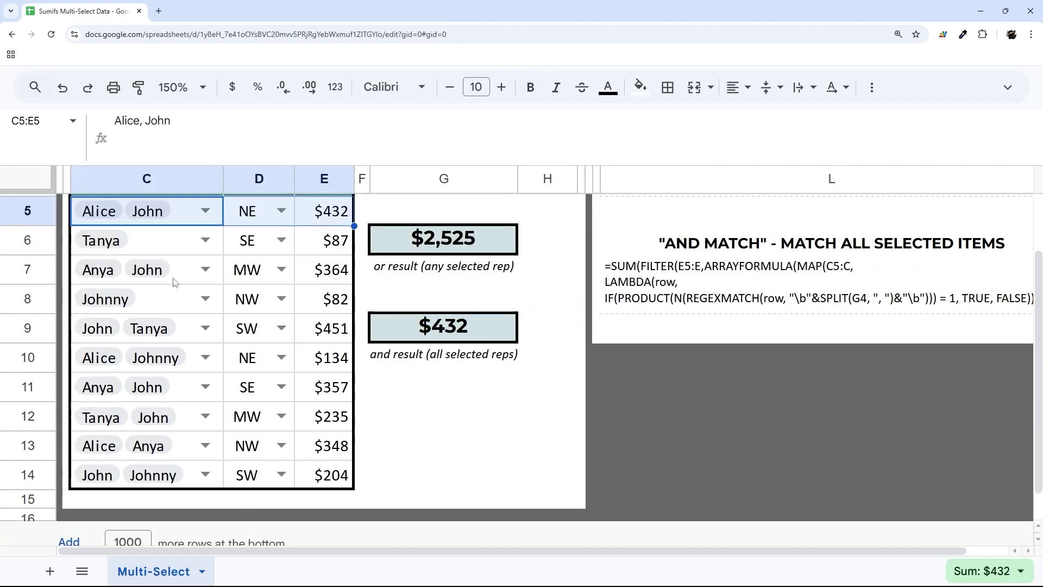
{"action": "left_click_drag", "start_coordinate": [178, 280], "coordinate": [328, 277]}
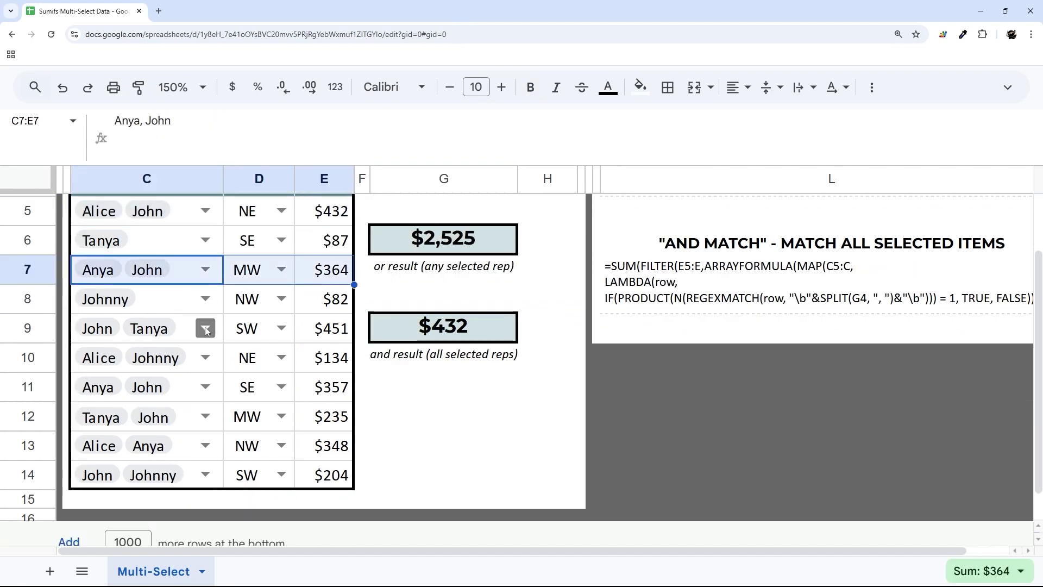
{"action": "left_click_drag", "start_coordinate": [192, 362], "coordinate": [326, 360]}
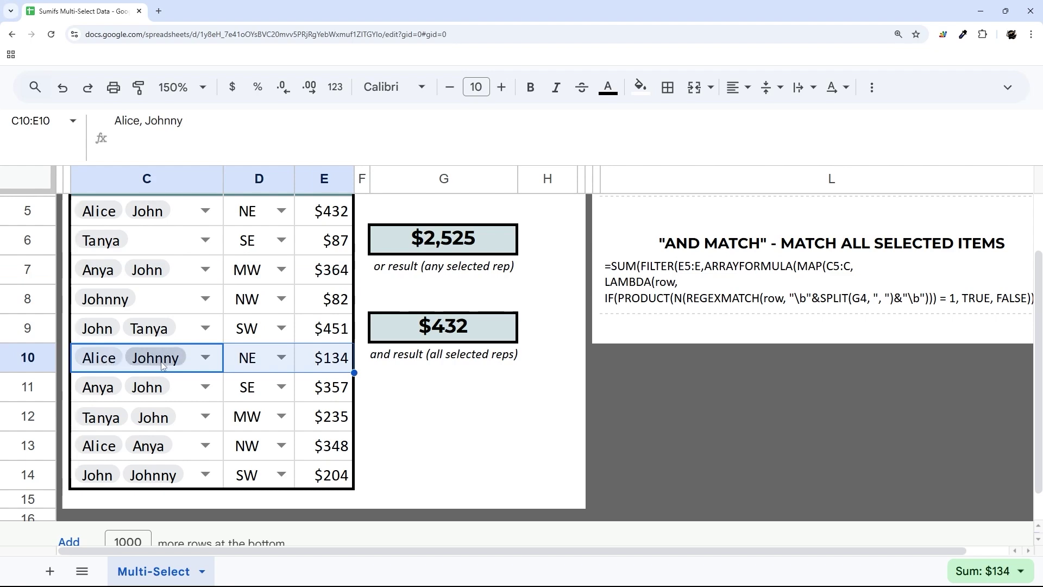
{"action": "left_click", "coordinate": [204, 359]}
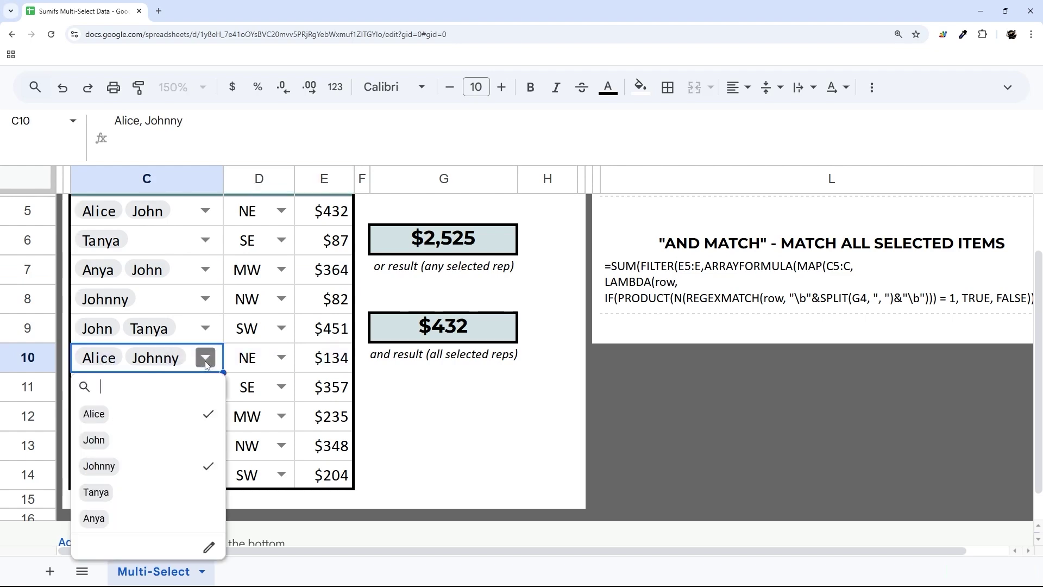
{"action": "left_click", "coordinate": [113, 418]}
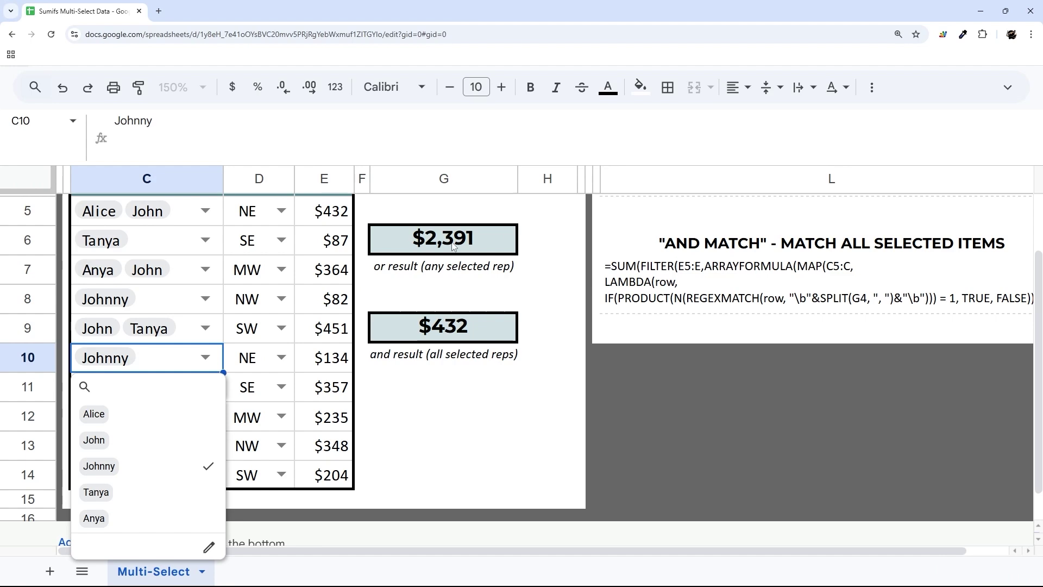
{"action": "left_click", "coordinate": [163, 414]}
{"action": "left_click", "coordinate": [264, 392]}
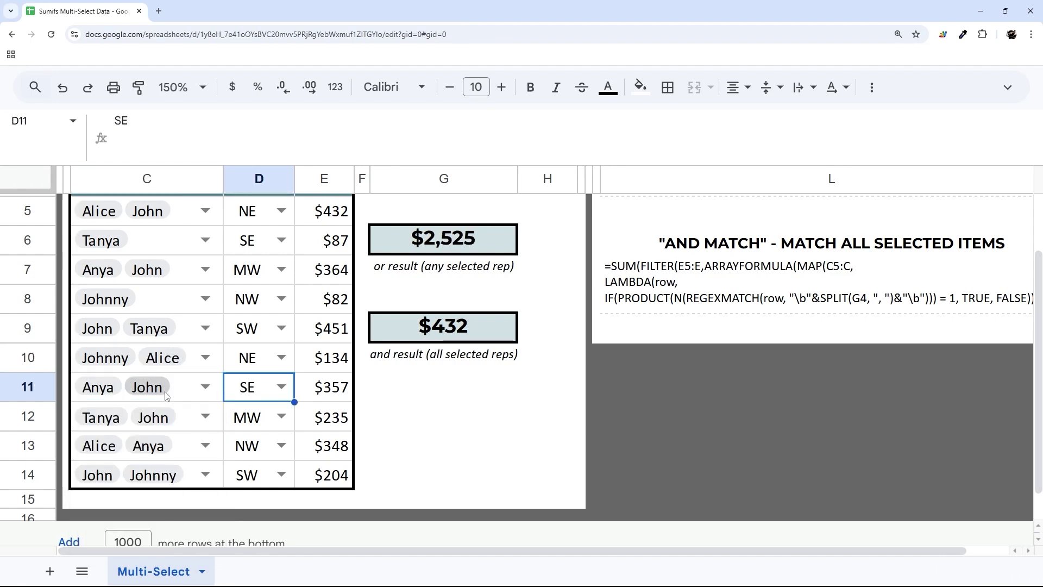
{"action": "scroll", "coordinate": [358, 429], "scroll_direction": "up", "scroll_amount": 2}
{"action": "left_click", "coordinate": [452, 418]}
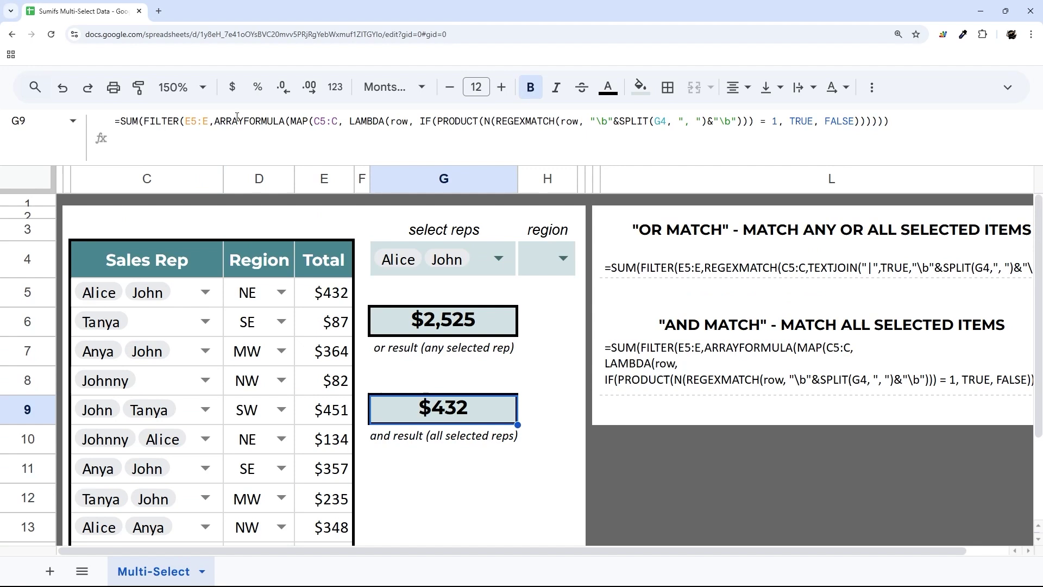
{"action": "left_click_drag", "start_coordinate": [213, 120], "coordinate": [889, 123]}
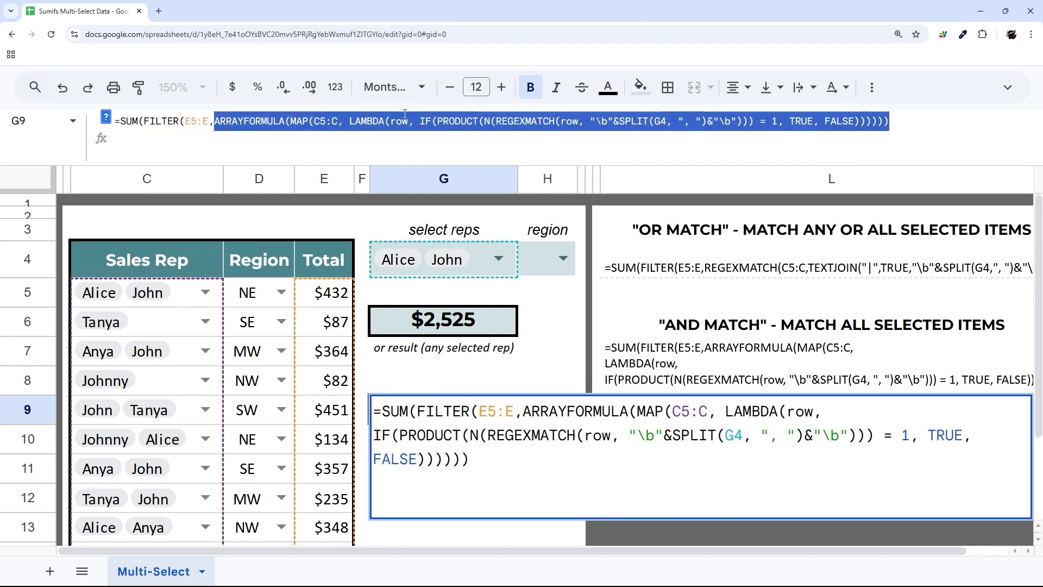
{"action": "left_click", "coordinate": [287, 120]}
{"action": "left_click_drag", "start_coordinate": [356, 121], "coordinate": [391, 120]}
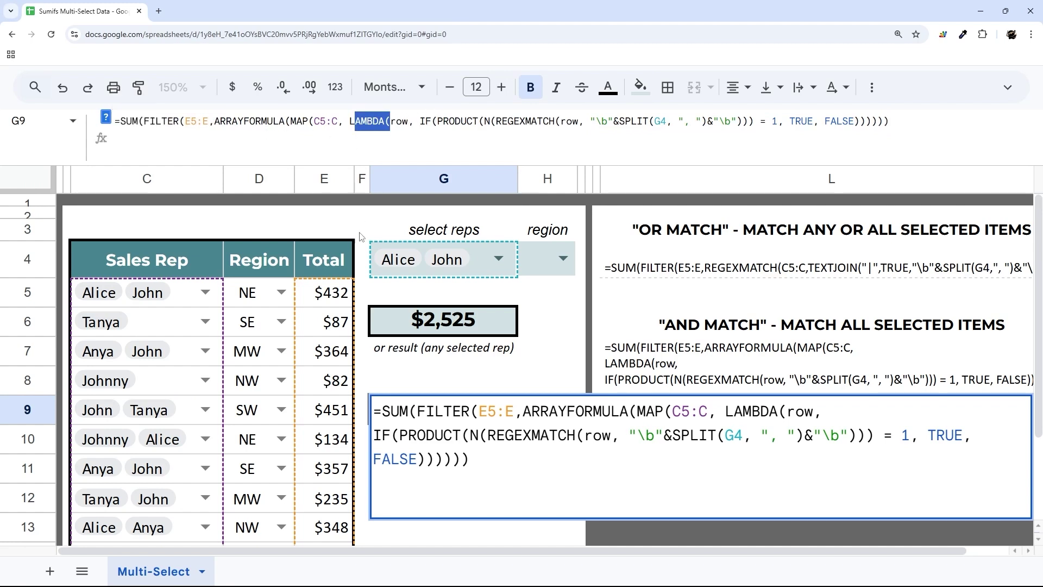
{"action": "key", "text": "Escape"}
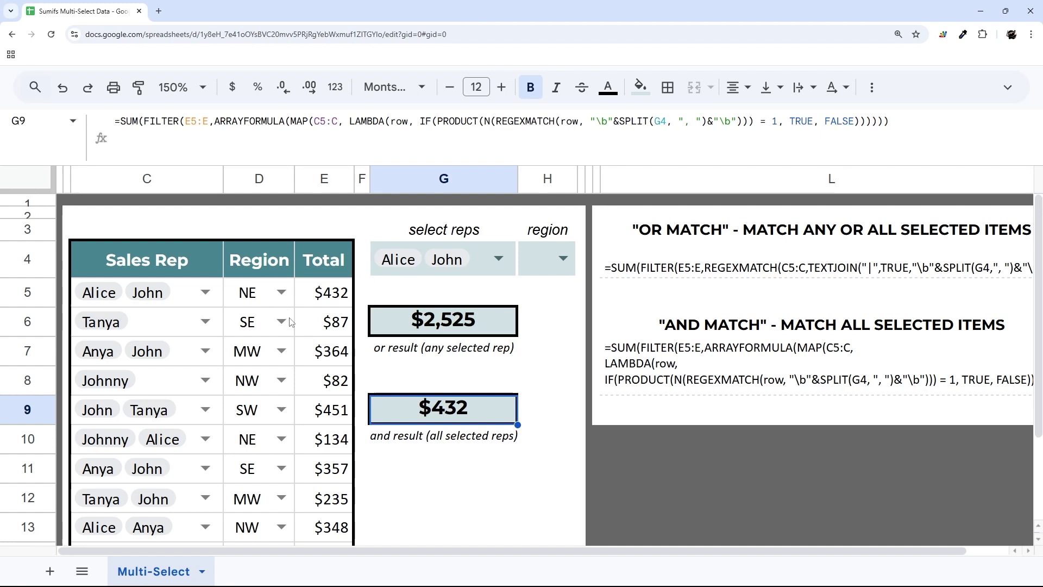
{"action": "left_click", "coordinate": [411, 273]}
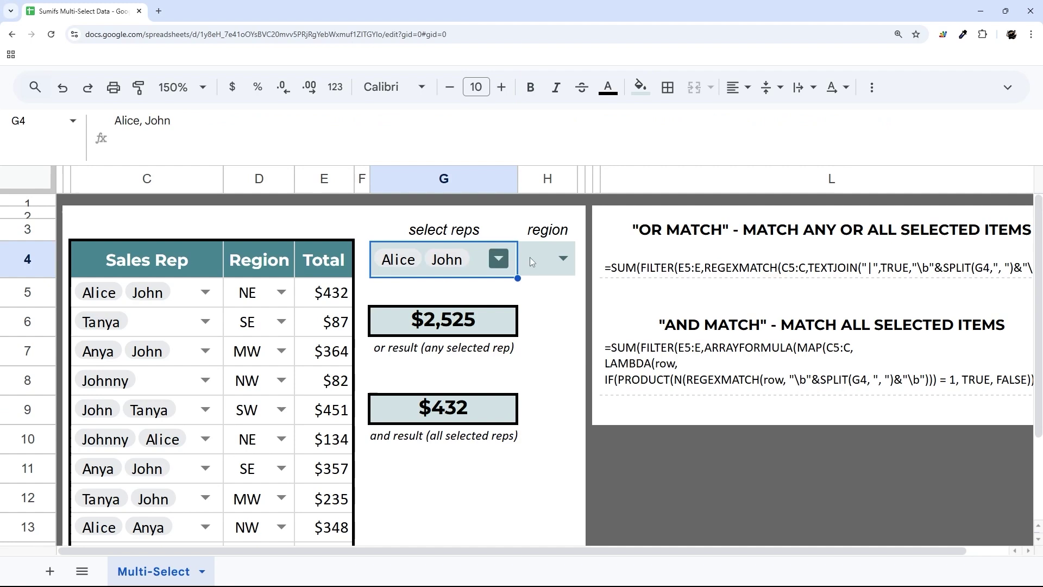
{"action": "left_click", "coordinate": [442, 405]}
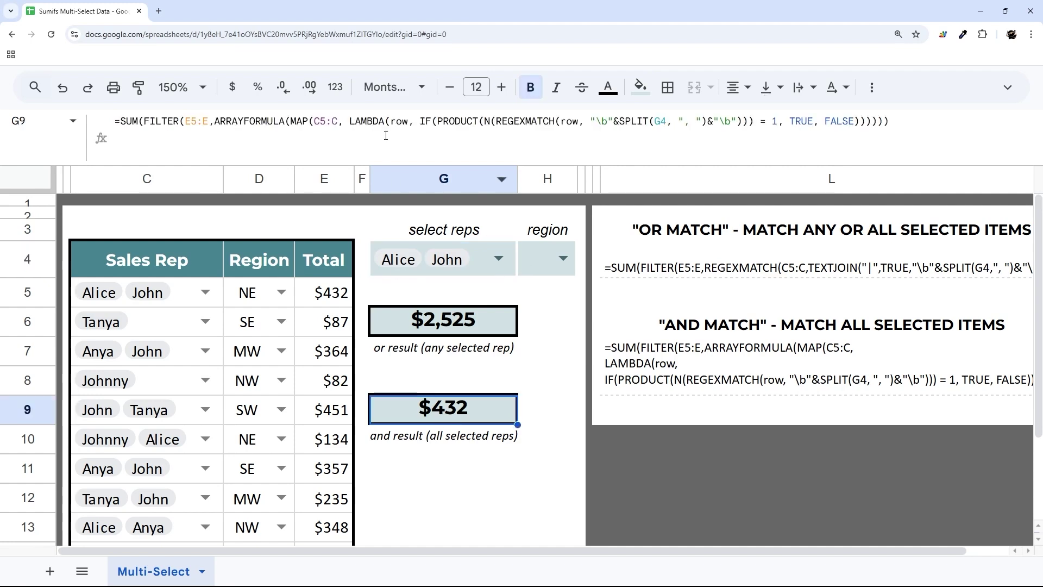
{"action": "left_click_drag", "start_coordinate": [215, 123], "coordinate": [864, 121]}
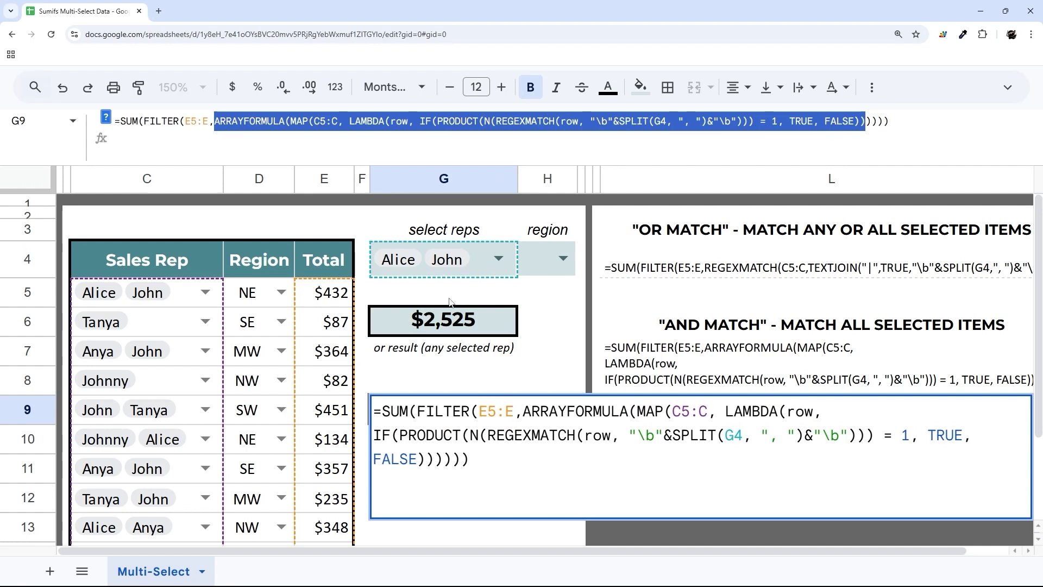
{"action": "key", "text": "Escape"}
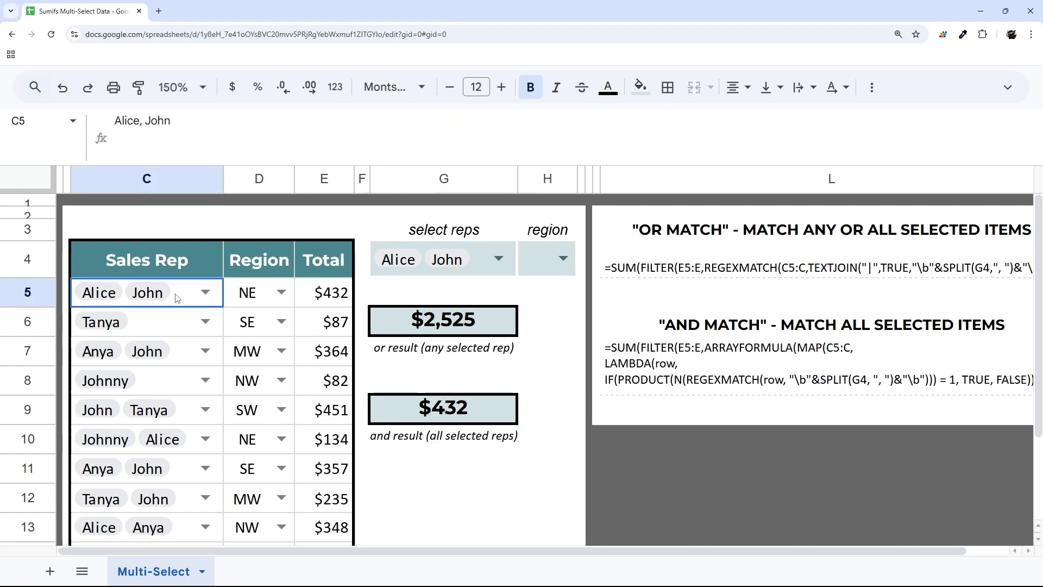
{"action": "left_click", "coordinate": [179, 298]}
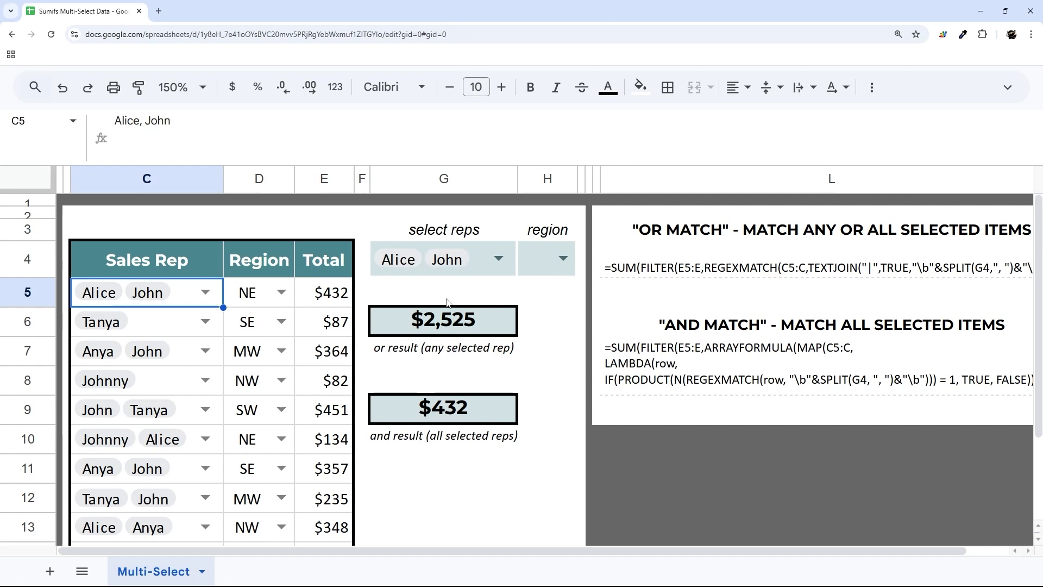
{"action": "left_click", "coordinate": [444, 414]}
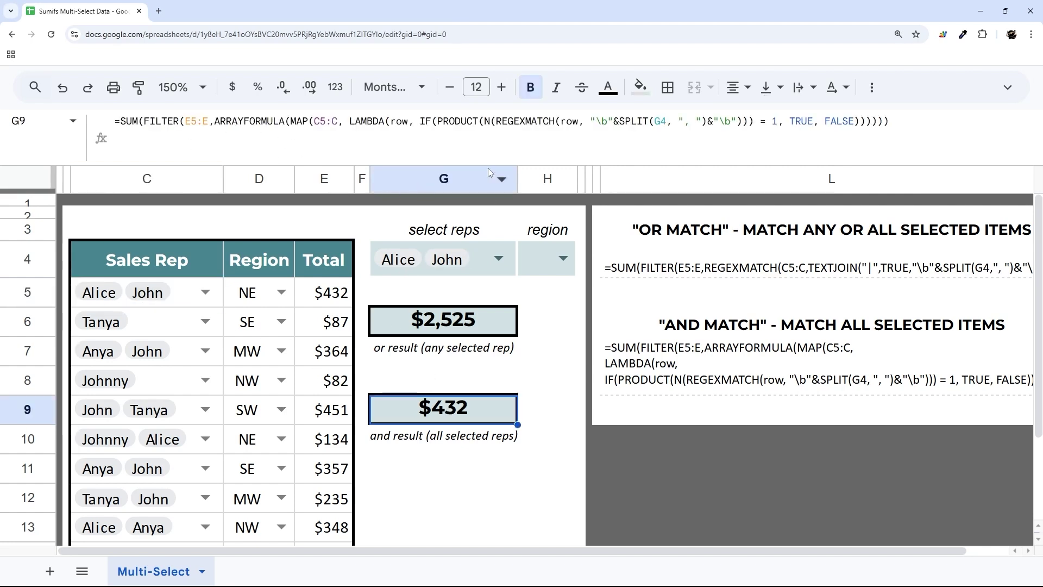
{"action": "left_click", "coordinate": [320, 286]}
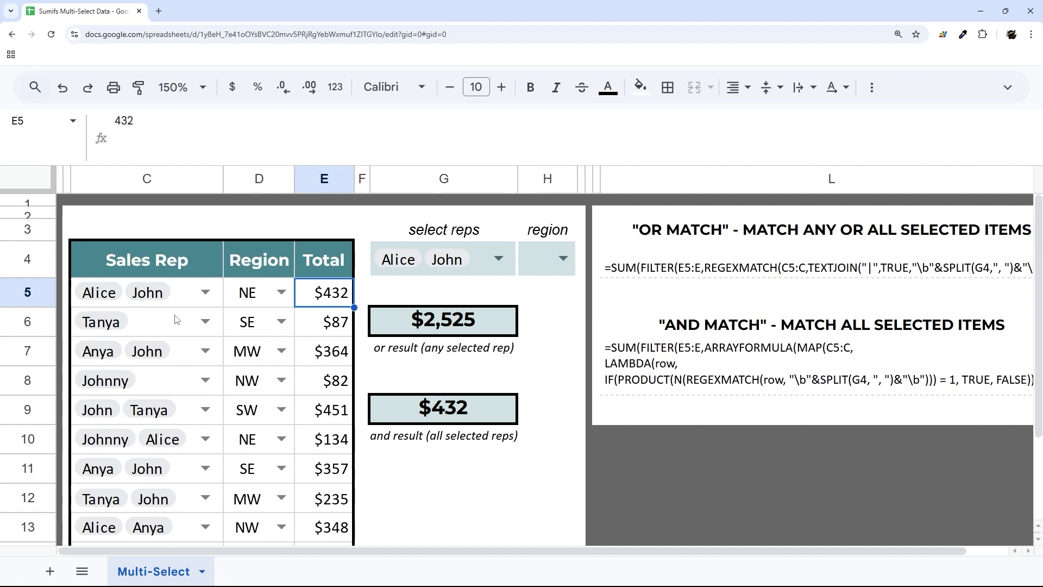
{"action": "left_click", "coordinate": [178, 301]}
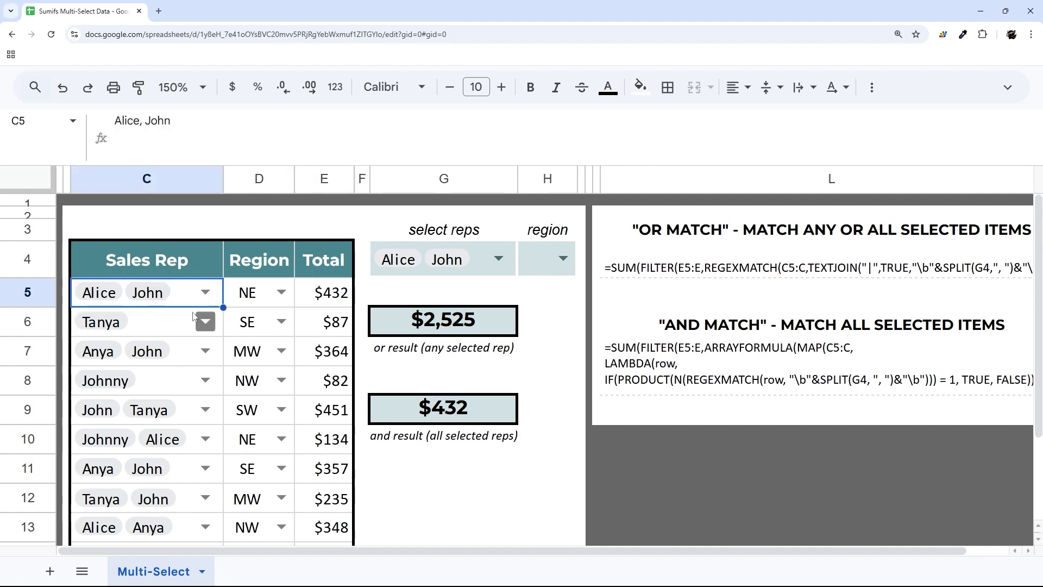
- Replace Tanya in row 6's reps with Alice, John and Johnny, widening column C to fit
{"action": "left_click", "coordinate": [206, 322]}
{"action": "left_click", "coordinate": [132, 461]}
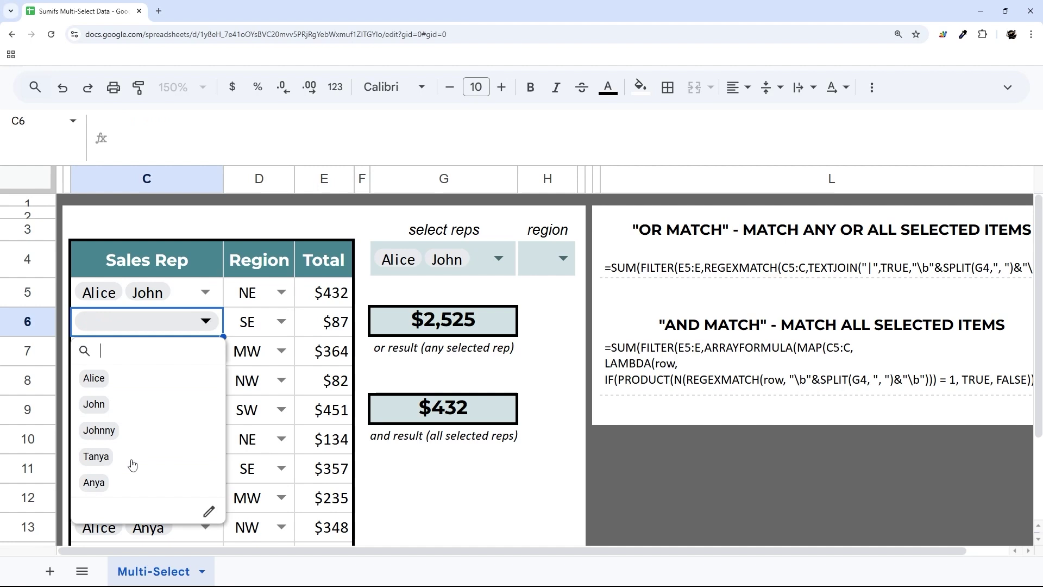
{"action": "left_click", "coordinate": [121, 386]}
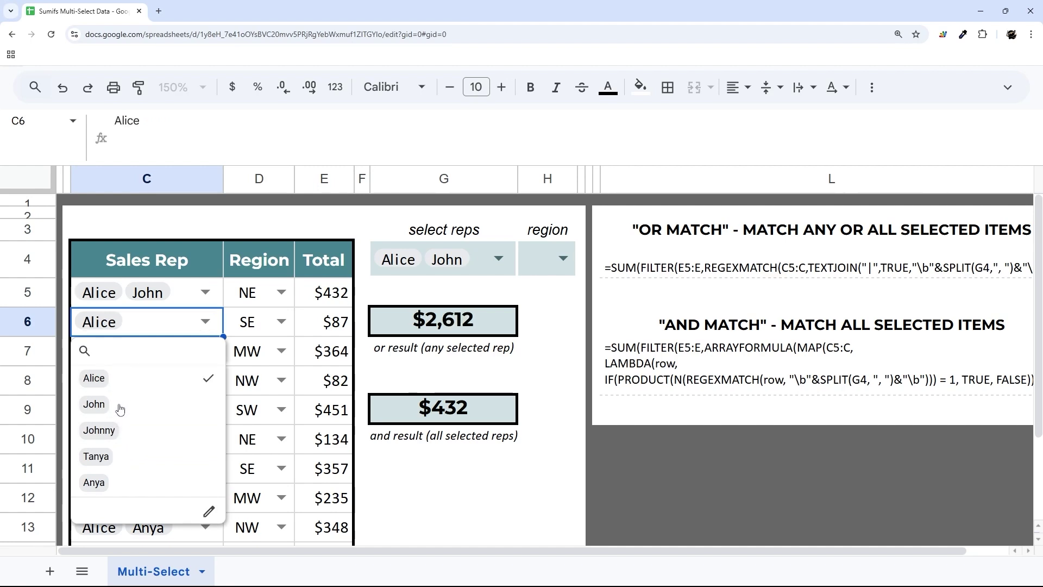
{"action": "left_click", "coordinate": [120, 409]}
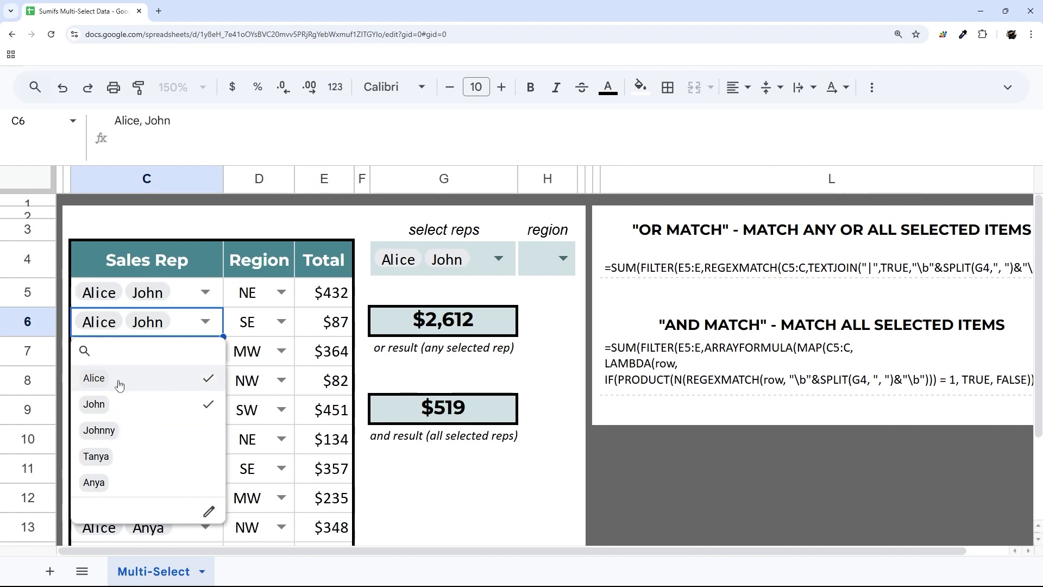
{"action": "left_click", "coordinate": [130, 430]}
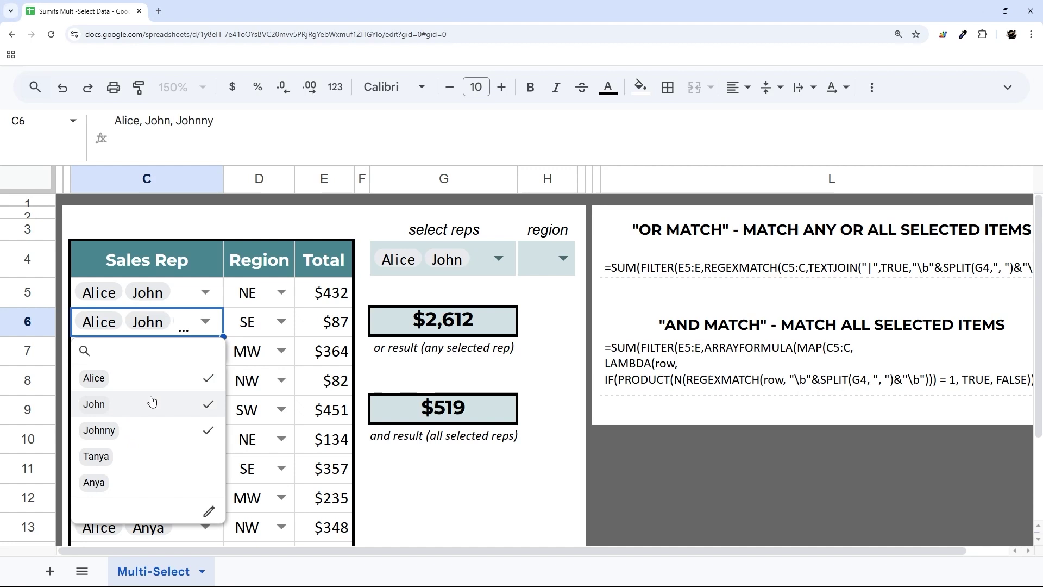
{"action": "left_click_drag", "start_coordinate": [223, 179], "coordinate": [275, 180]}
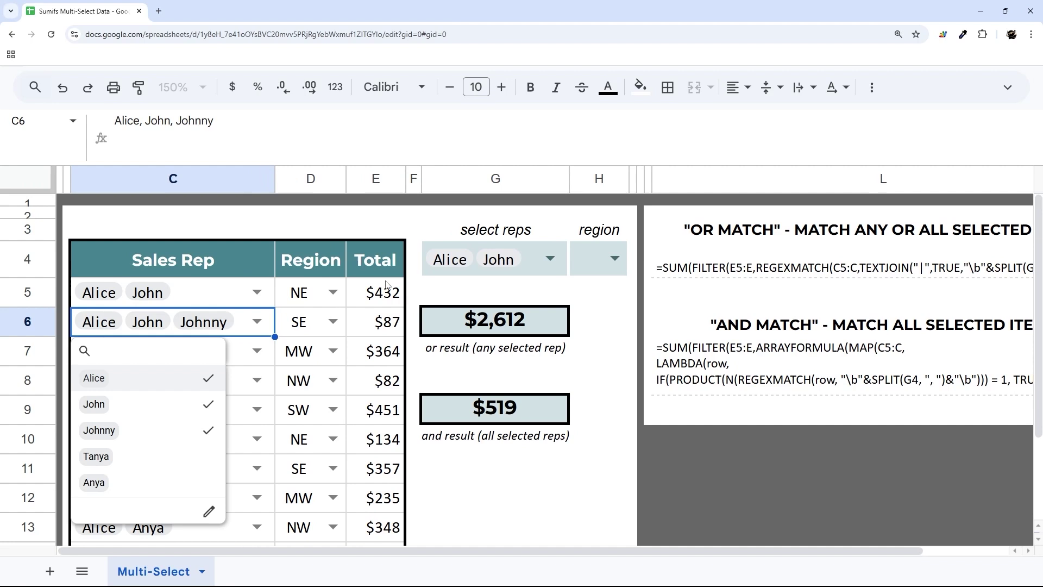
{"action": "left_click", "coordinate": [209, 296]}
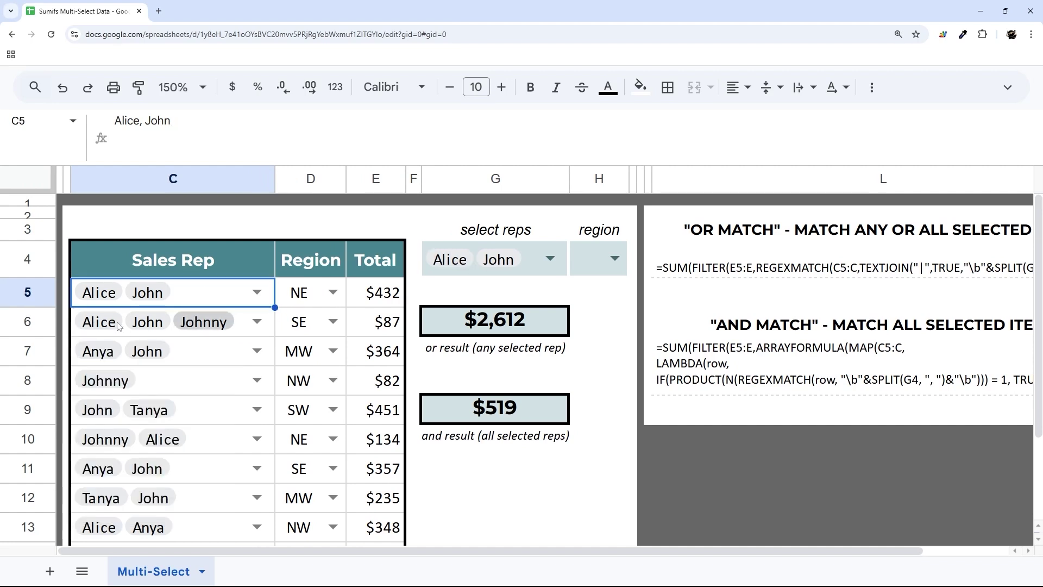
- Drop Johnny so row 6 reads Alice and John, and narrow column C back
{"action": "left_click", "coordinate": [256, 324]}
{"action": "left_click", "coordinate": [114, 434]}
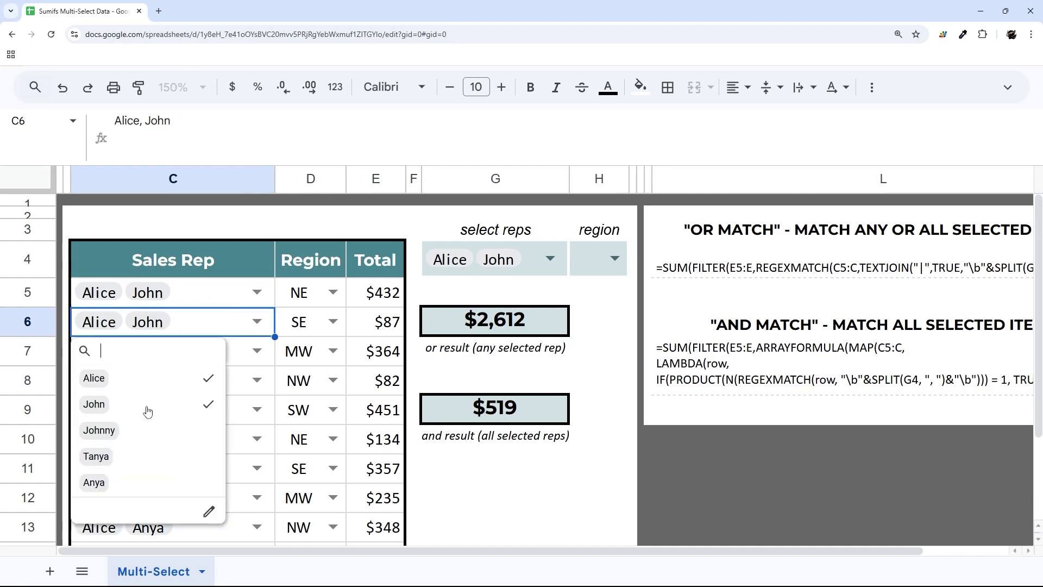
{"action": "left_click", "coordinate": [221, 293]}
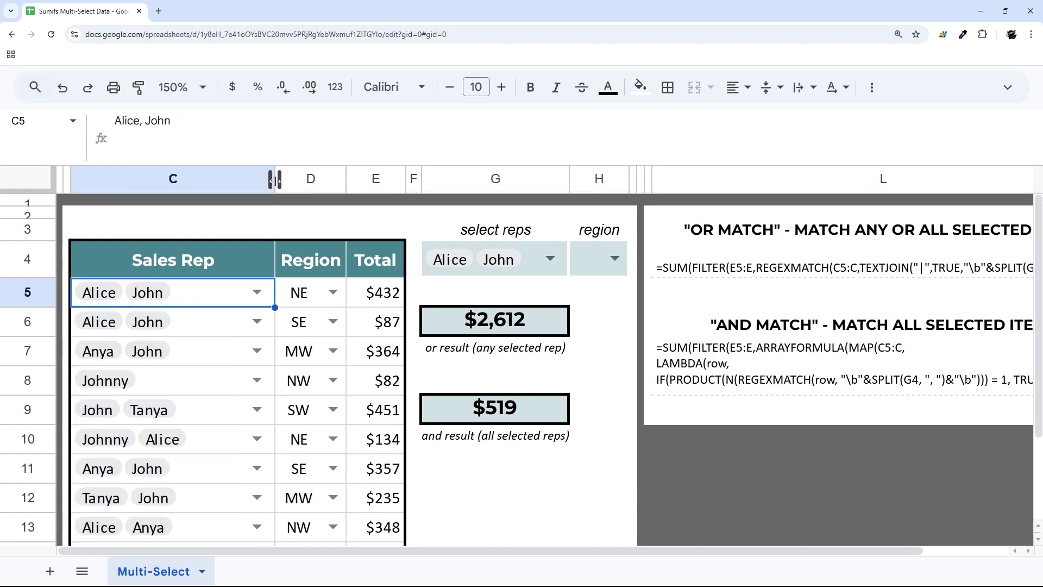
{"action": "left_click_drag", "start_coordinate": [277, 185], "coordinate": [230, 184]}
- Add and then remove Alice in row 9's reps, leaving row 9 unchanged
{"action": "left_click", "coordinate": [202, 415]}
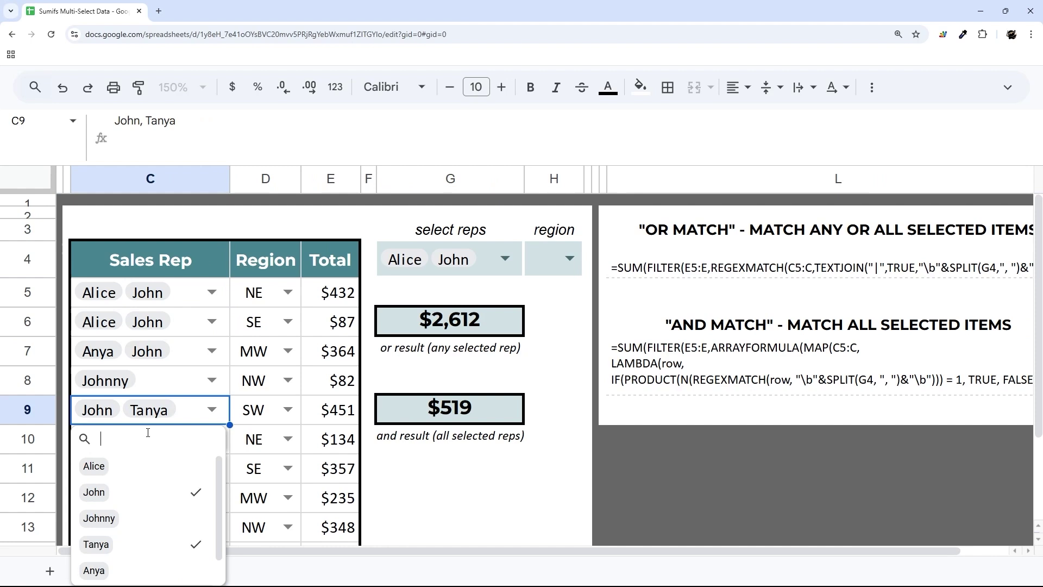
{"action": "left_click", "coordinate": [108, 474]}
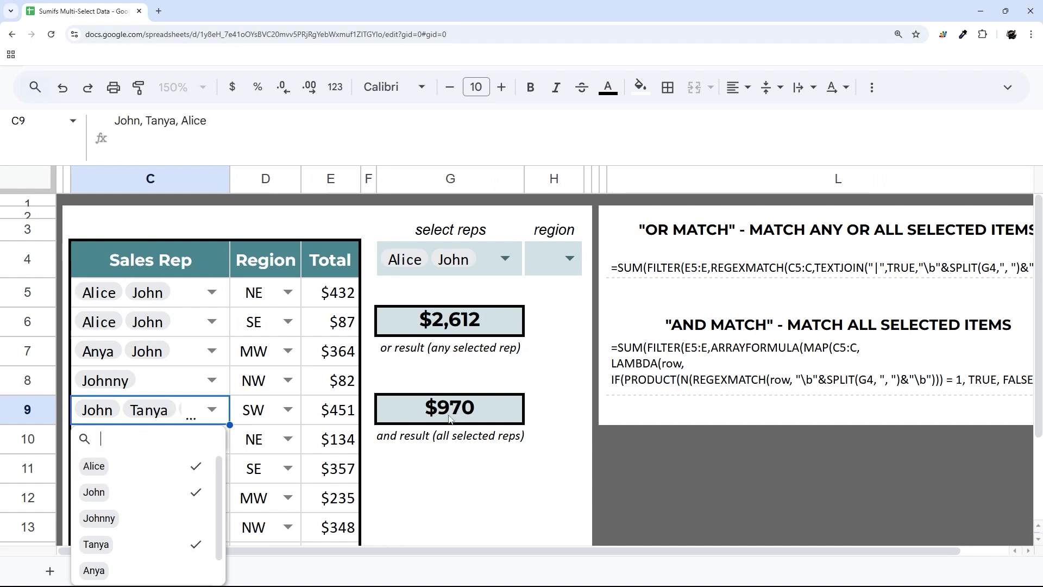
{"action": "left_click", "coordinate": [127, 466]}
{"action": "left_click", "coordinate": [379, 311]}
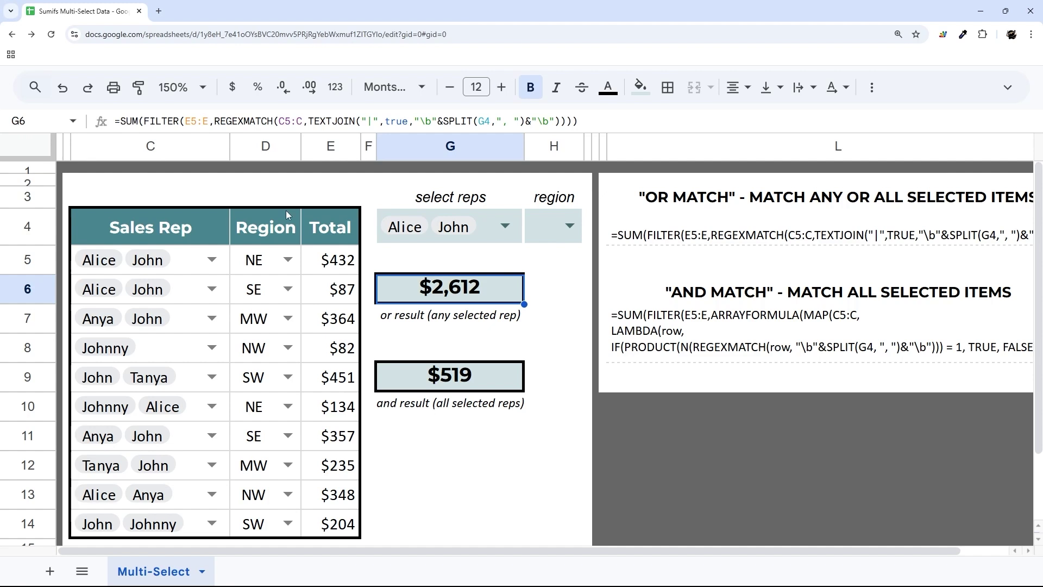
- Insert D5:D=H4, before REGEXMATCH in G6's FILTER, so the OR total shows #N/A
{"action": "double_click", "coordinate": [159, 120]}
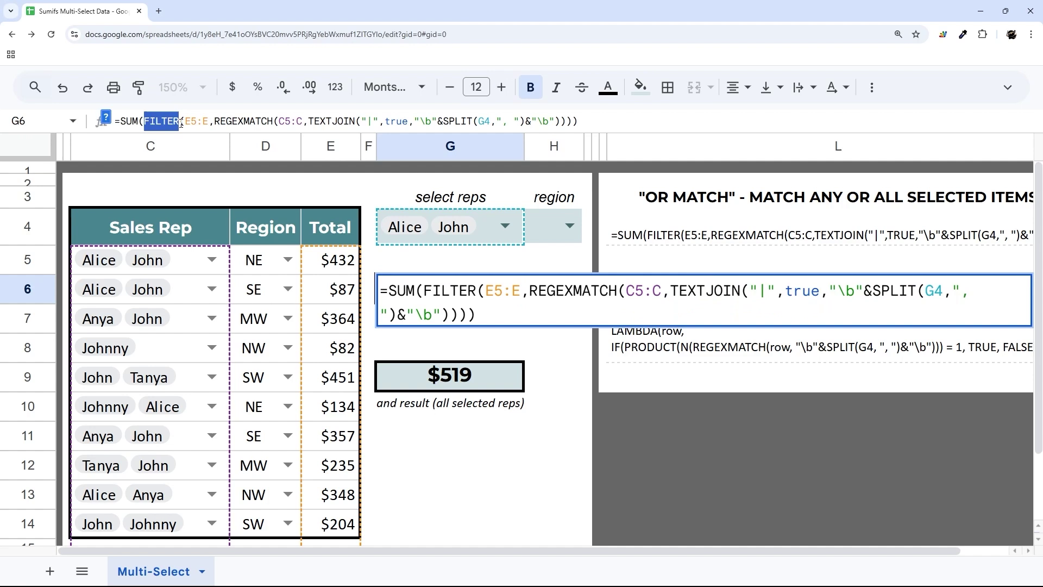
{"action": "key", "text": "Escape"}
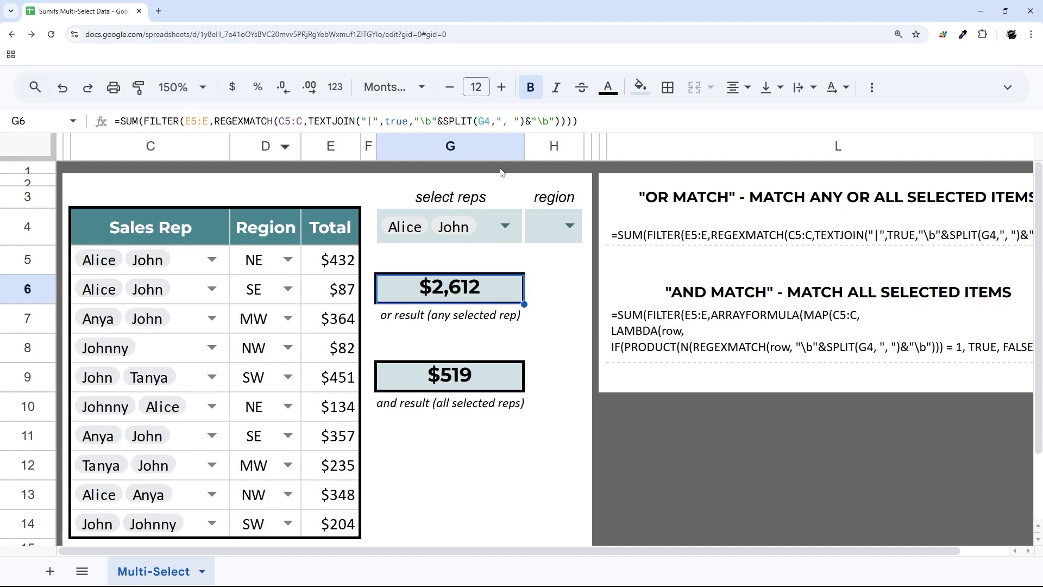
{"action": "left_click", "coordinate": [571, 226]}
{"action": "left_click", "coordinate": [507, 288]}
{"action": "left_click", "coordinate": [215, 121]}
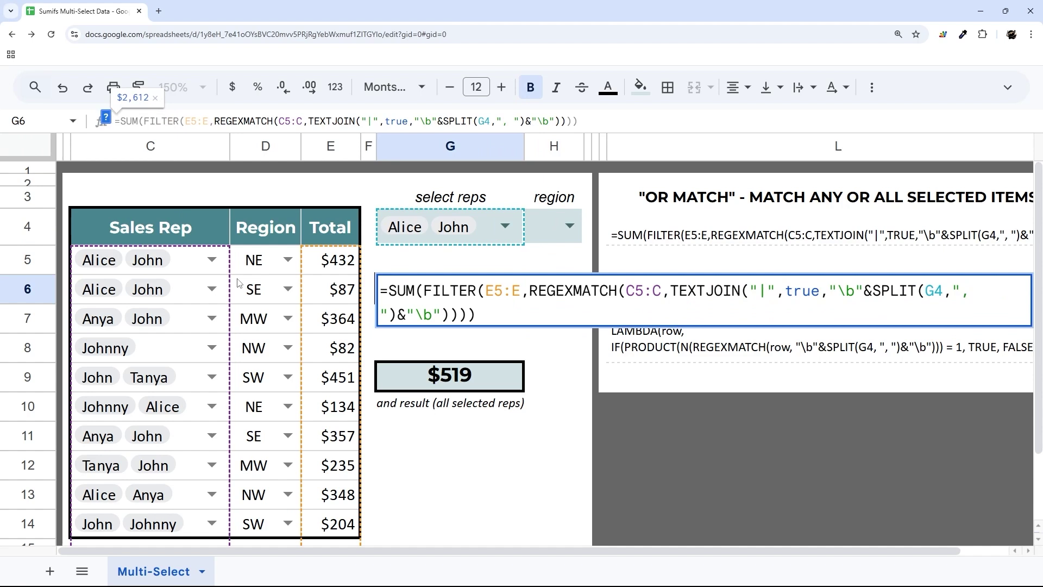
{"action": "type", "text": "D5"}
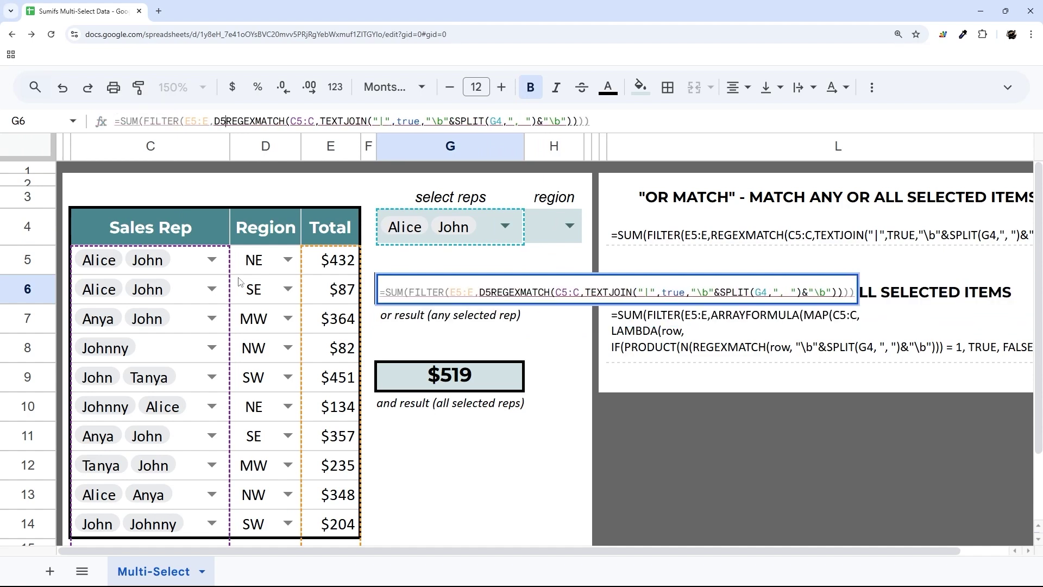
{"action": "type", "text": ":D"}
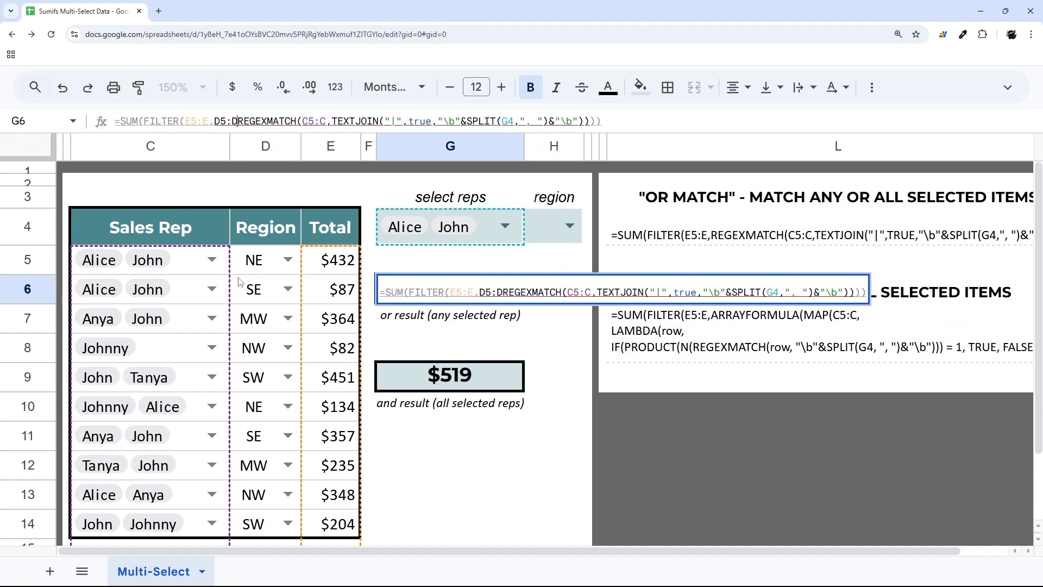
{"action": "type", "text": "=H4,"}
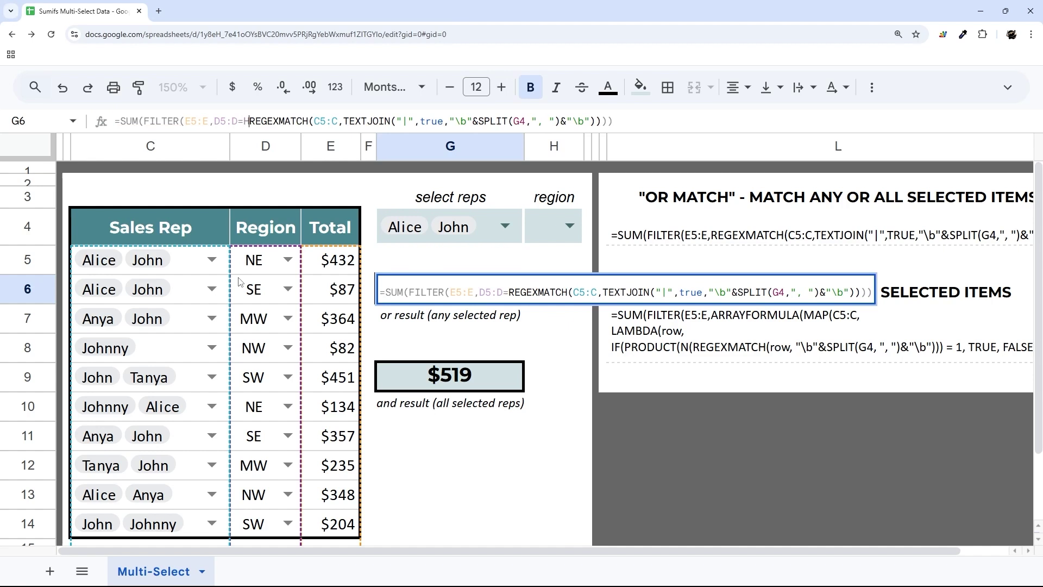
{"action": "key", "text": "Return"}
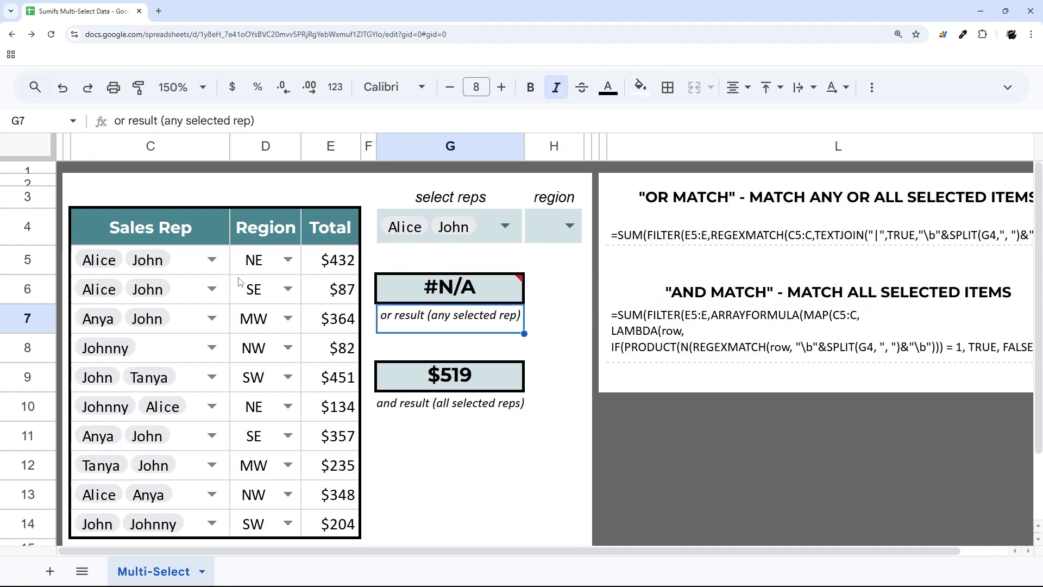
- Try NE, then MW, and settle on NW as the H4 region
{"action": "left_click", "coordinate": [569, 225]}
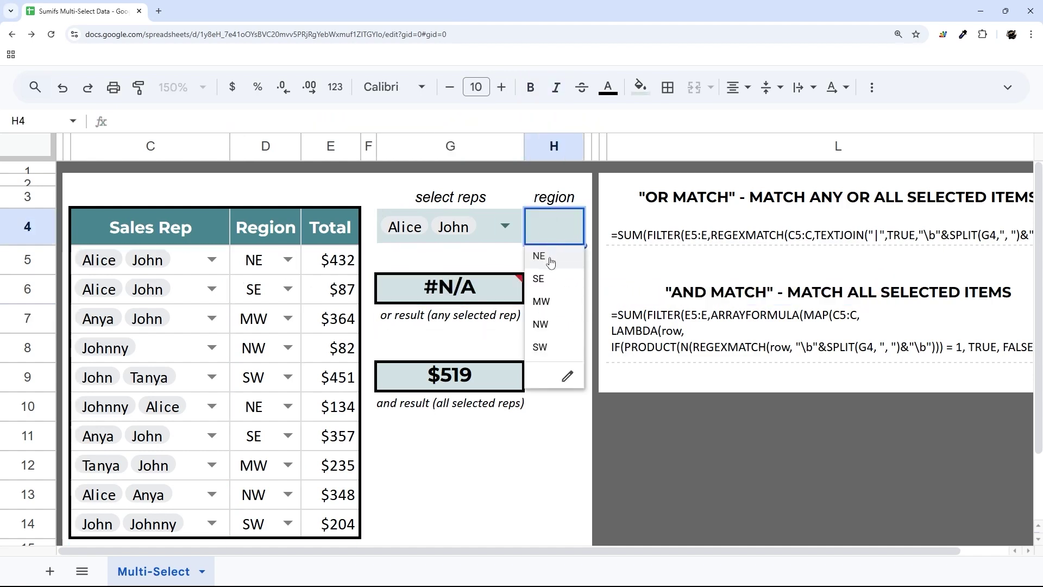
{"action": "left_click", "coordinate": [544, 258]}
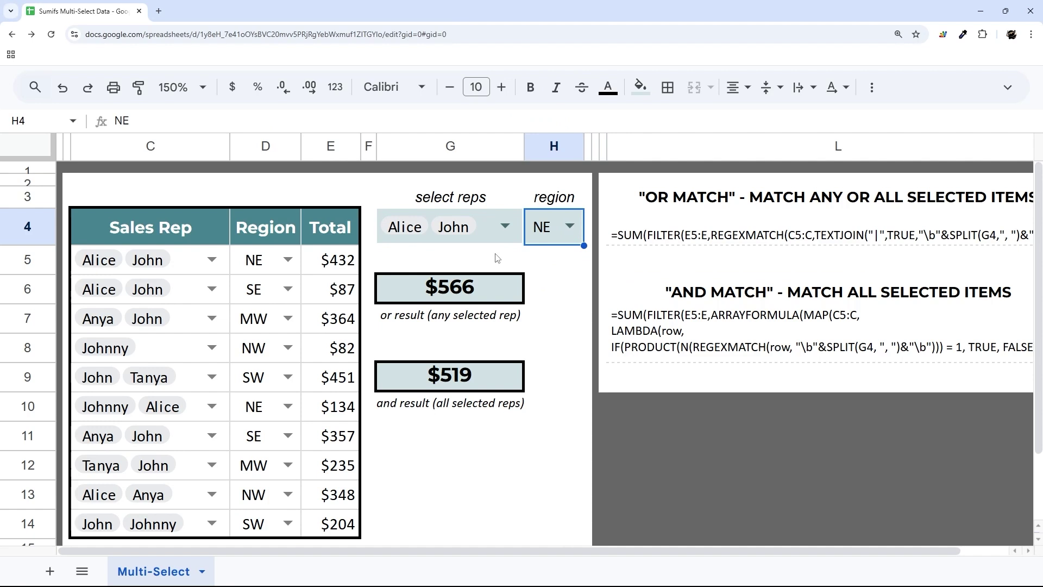
{"action": "left_click", "coordinate": [568, 226]}
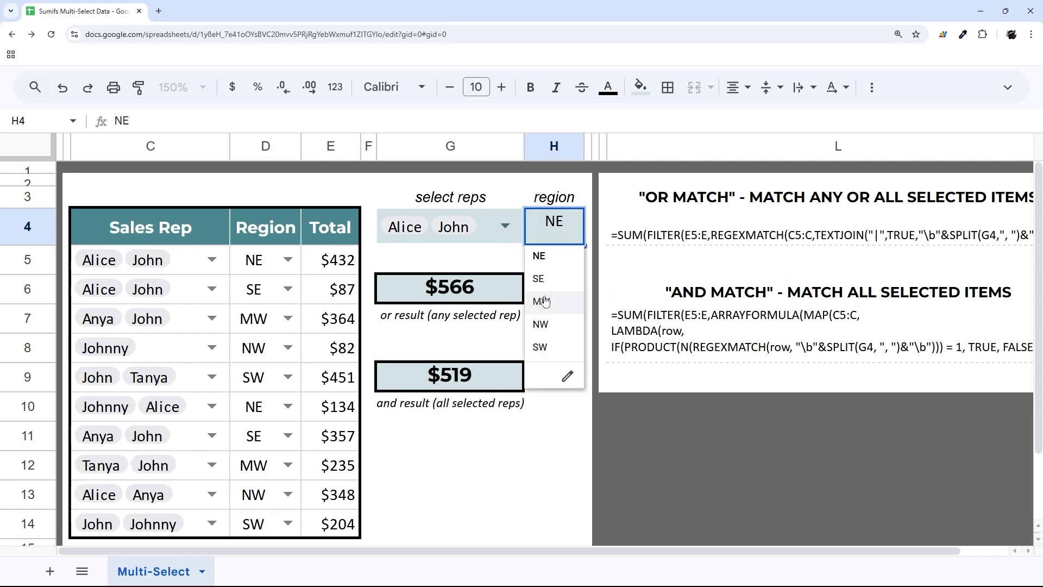
{"action": "left_click", "coordinate": [541, 302]}
{"action": "left_click", "coordinate": [568, 226]}
{"action": "left_click", "coordinate": [542, 330]}
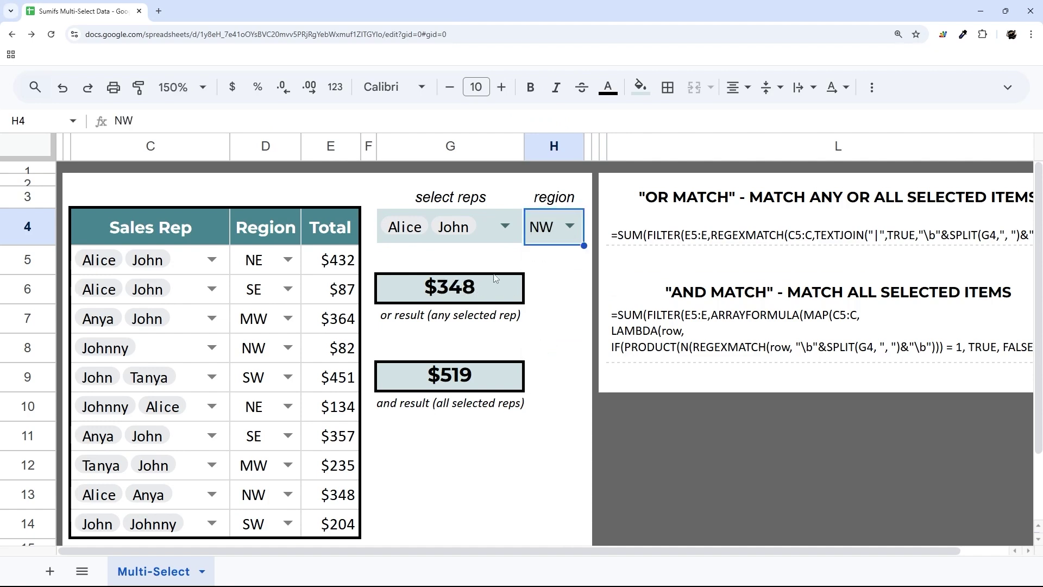
- Highlight the D5:D=H4 region condition in G6's formula, now totalling $348
{"action": "left_click", "coordinate": [465, 285]}
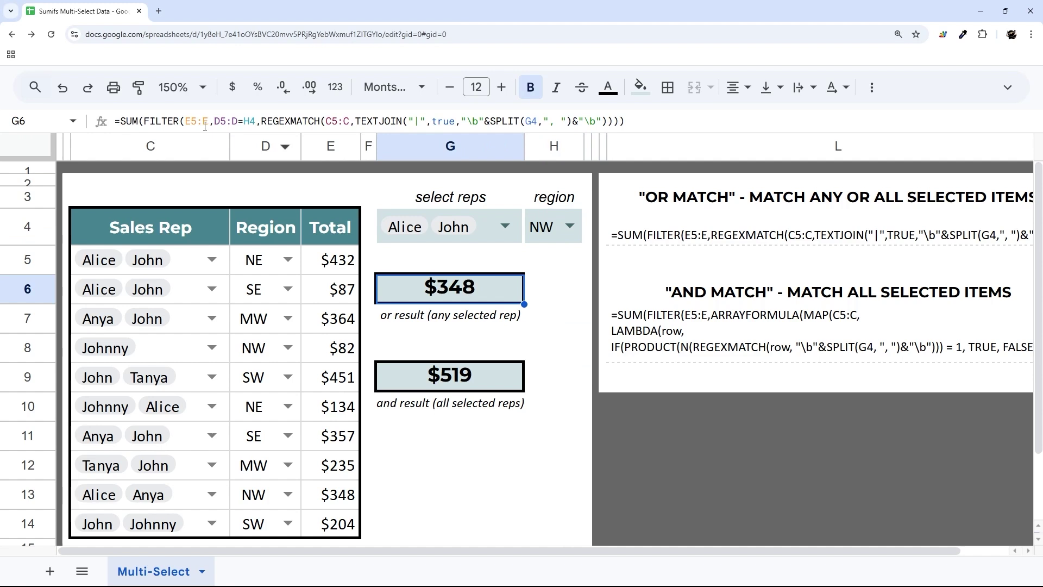
{"action": "left_click_drag", "start_coordinate": [215, 121], "coordinate": [379, 120]}
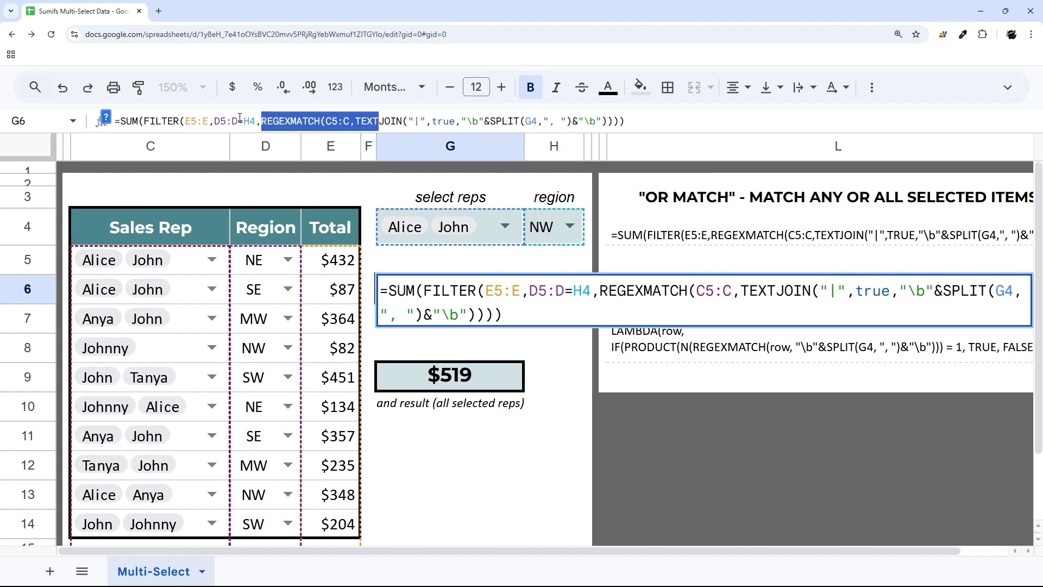
{"action": "left_click_drag", "start_coordinate": [213, 121], "coordinate": [261, 121]}
{"action": "key", "text": "ctrl+c"}
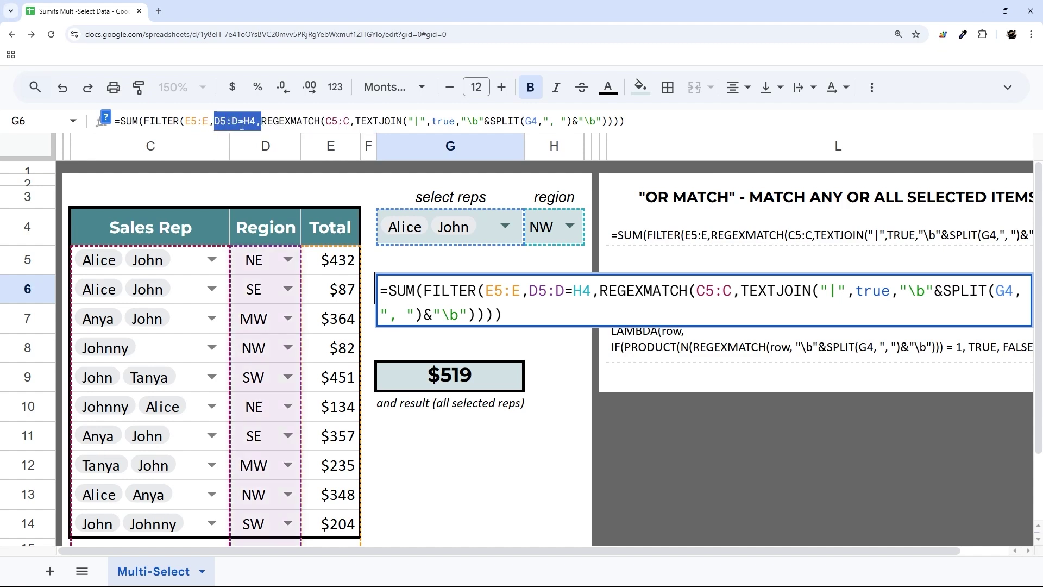
- Paste D5:D=H4, after E5:E in G9's AND-match formula and commit it
{"action": "key", "text": "Escape"}
{"action": "key", "text": "Down"}
{"action": "key", "text": "Down"}
{"action": "key", "text": "Down"}
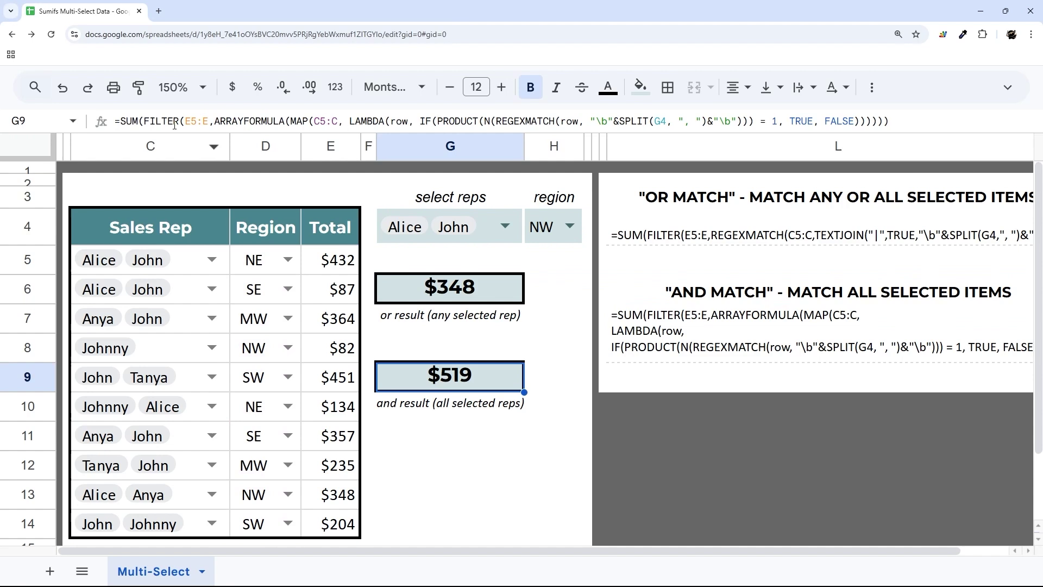
{"action": "left_click", "coordinate": [214, 121]}
{"action": "key", "text": "ctrl+v"}
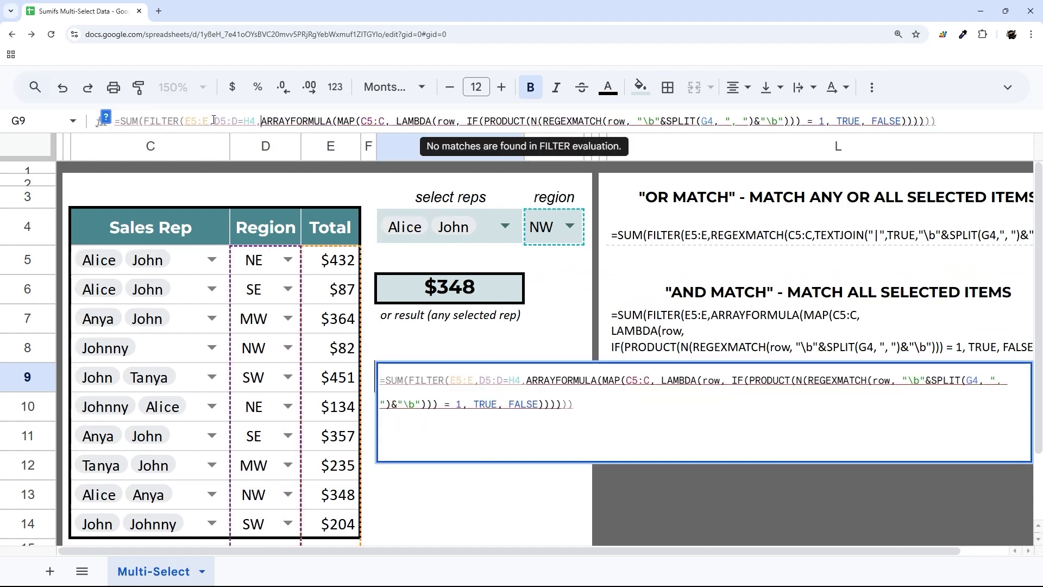
{"action": "key", "text": "Return"}
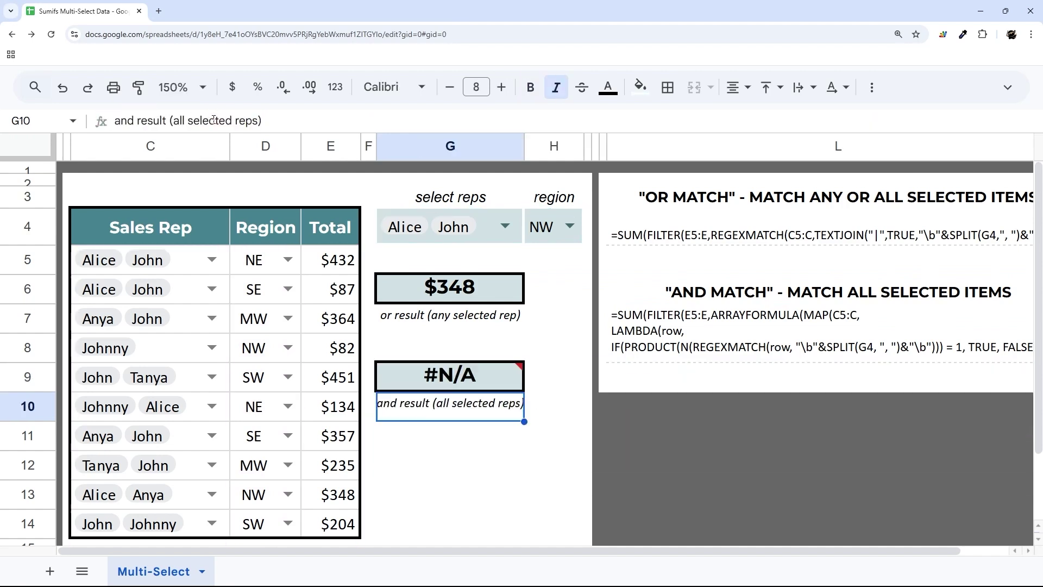
- Set the region to NE and check the Alice, John NE row against the AND total
{"action": "left_click", "coordinate": [478, 383]}
{"action": "left_click", "coordinate": [569, 226]}
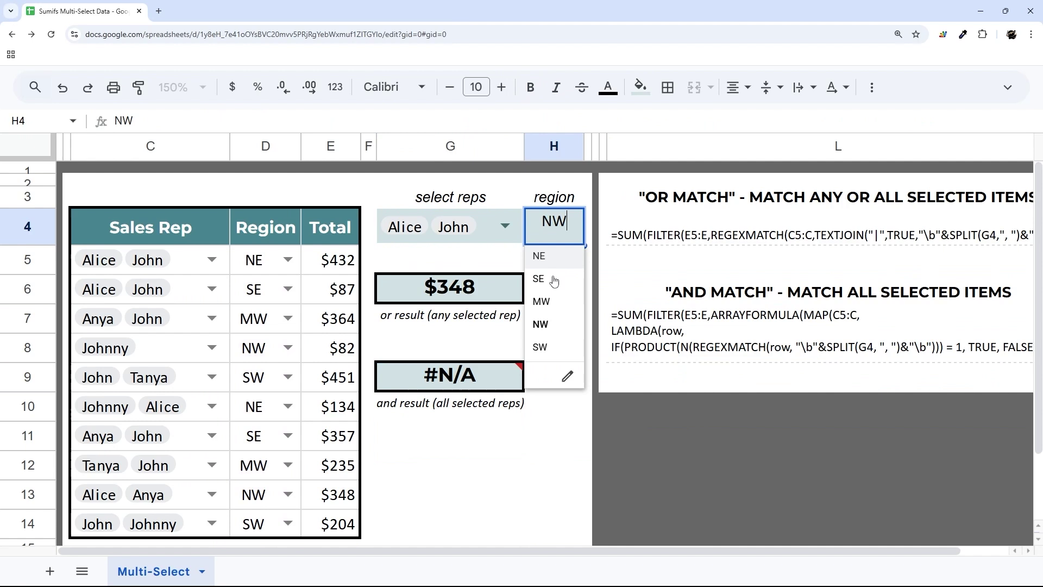
{"action": "left_click", "coordinate": [546, 256]}
{"action": "left_click", "coordinate": [476, 377]}
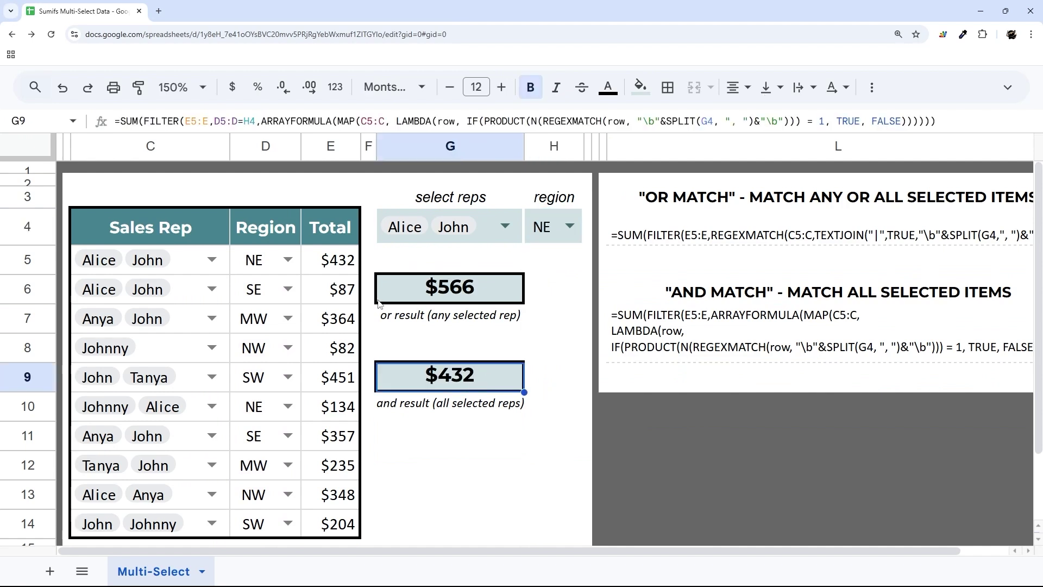
{"action": "left_click_drag", "start_coordinate": [196, 275], "coordinate": [319, 265]}
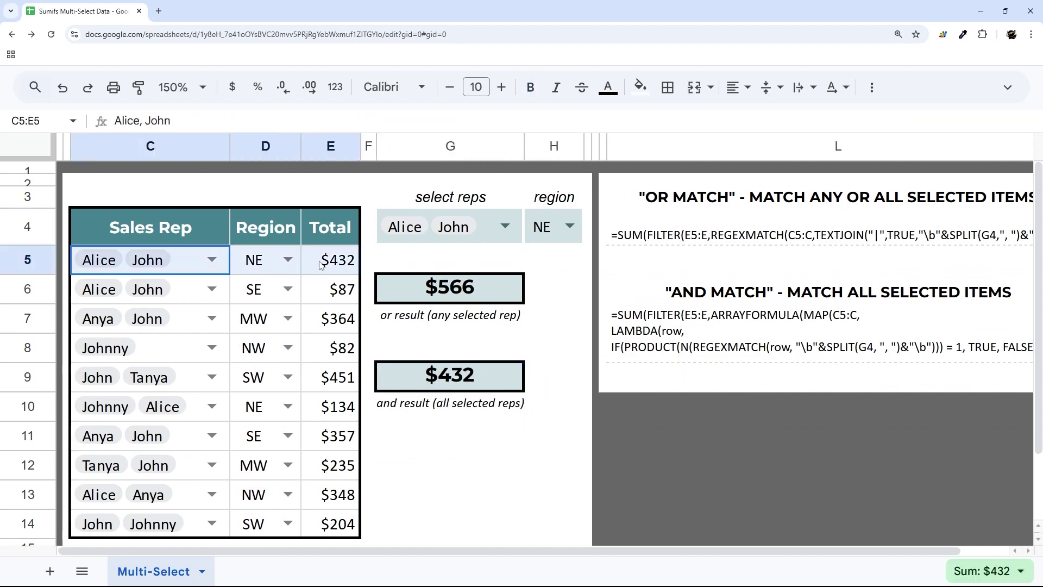
- Switch the region to SE, giving OR $444 and AND $87, and verify the SE row
{"action": "left_click", "coordinate": [558, 229]}
{"action": "left_click", "coordinate": [544, 279]}
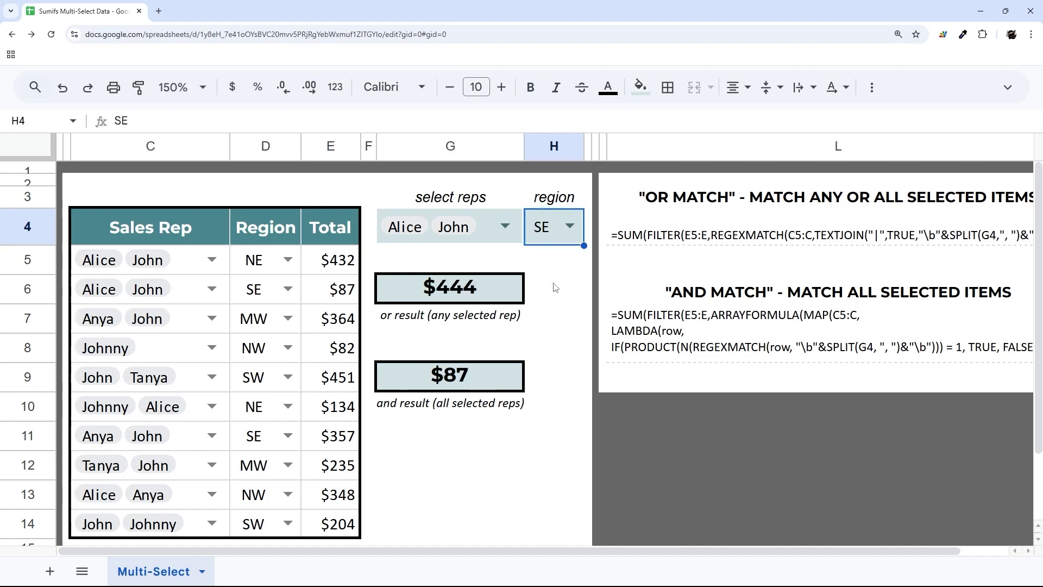
{"action": "left_click", "coordinate": [470, 384]}
{"action": "left_click_drag", "start_coordinate": [337, 289], "coordinate": [108, 289]}
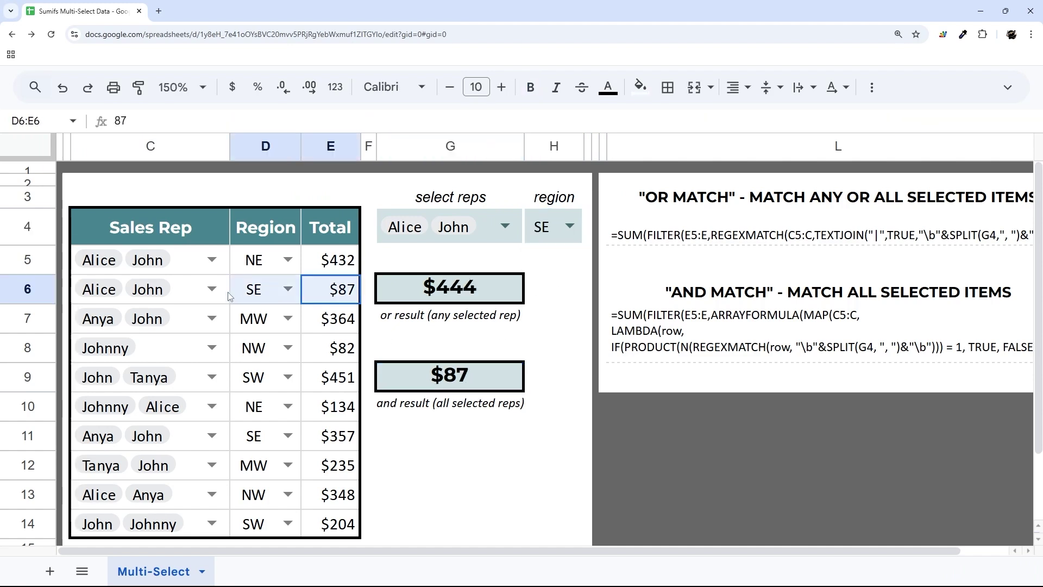
{"action": "left_click", "coordinate": [559, 364]}
{"action": "left_click", "coordinate": [471, 373]}
- Highlight the D5:D=H4 condition in G9's formula, then collapse the formula bar to one line
{"action": "left_click", "coordinate": [214, 121]}
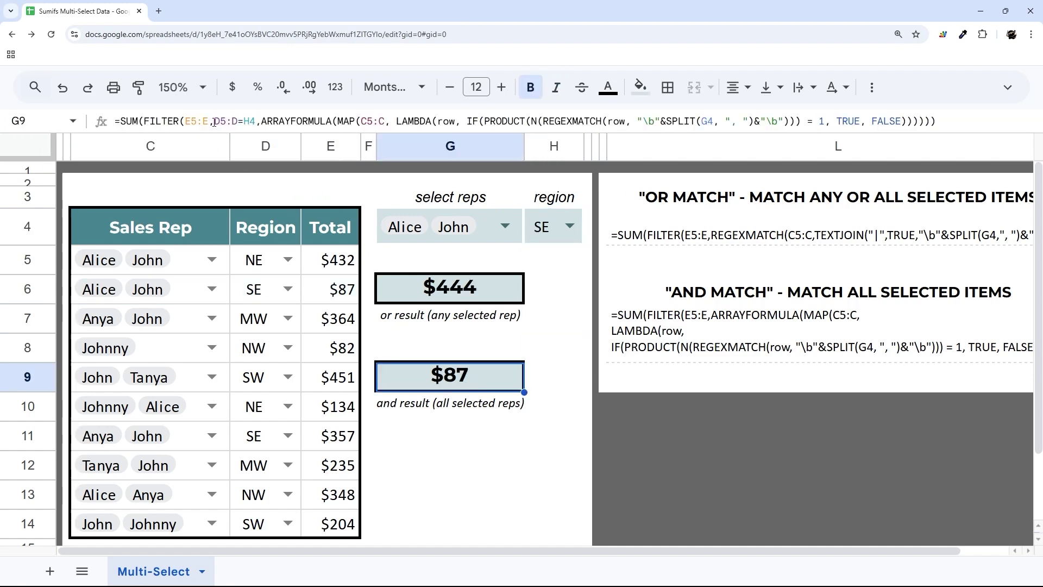
{"action": "left_click_drag", "start_coordinate": [214, 122], "coordinate": [262, 121]}
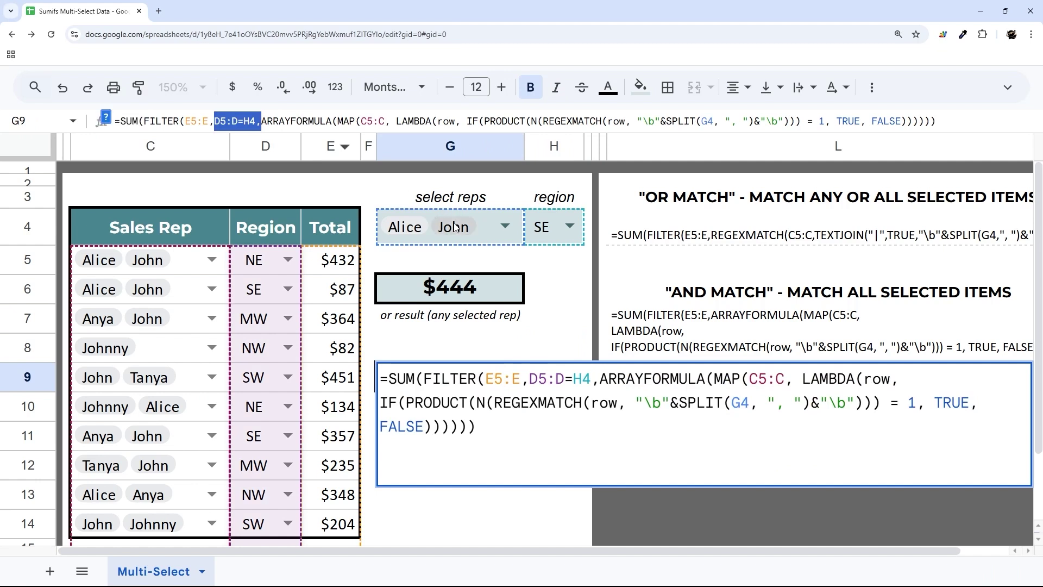
{"action": "key", "text": "Escape"}
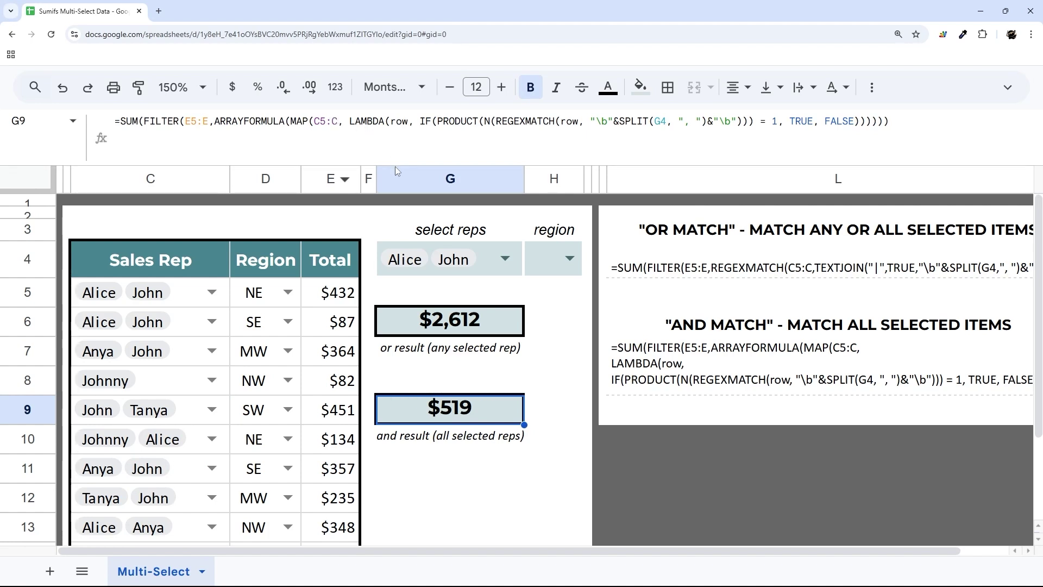
{"action": "left_click_drag", "start_coordinate": [396, 165], "coordinate": [398, 125]}
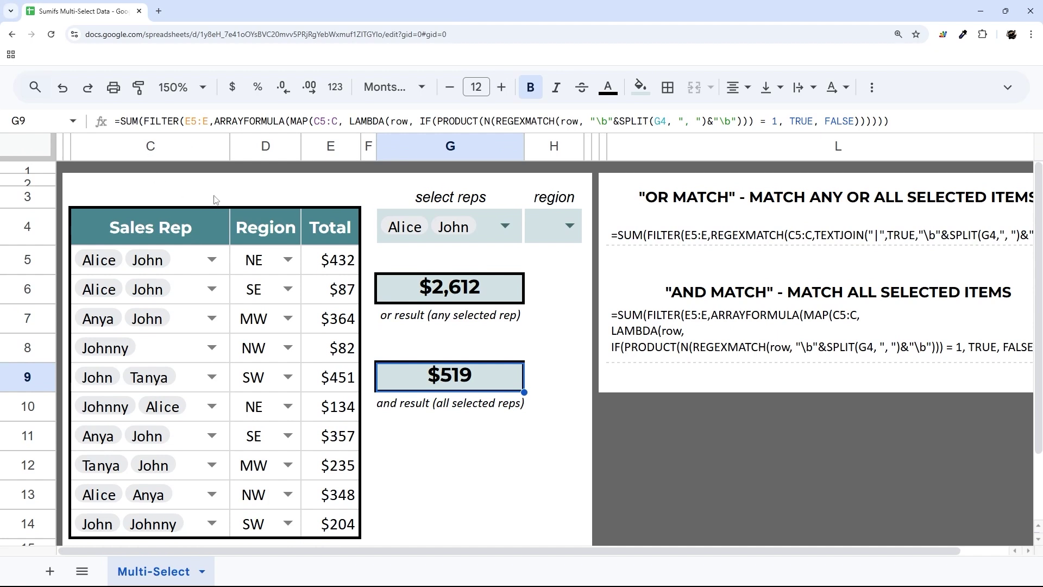